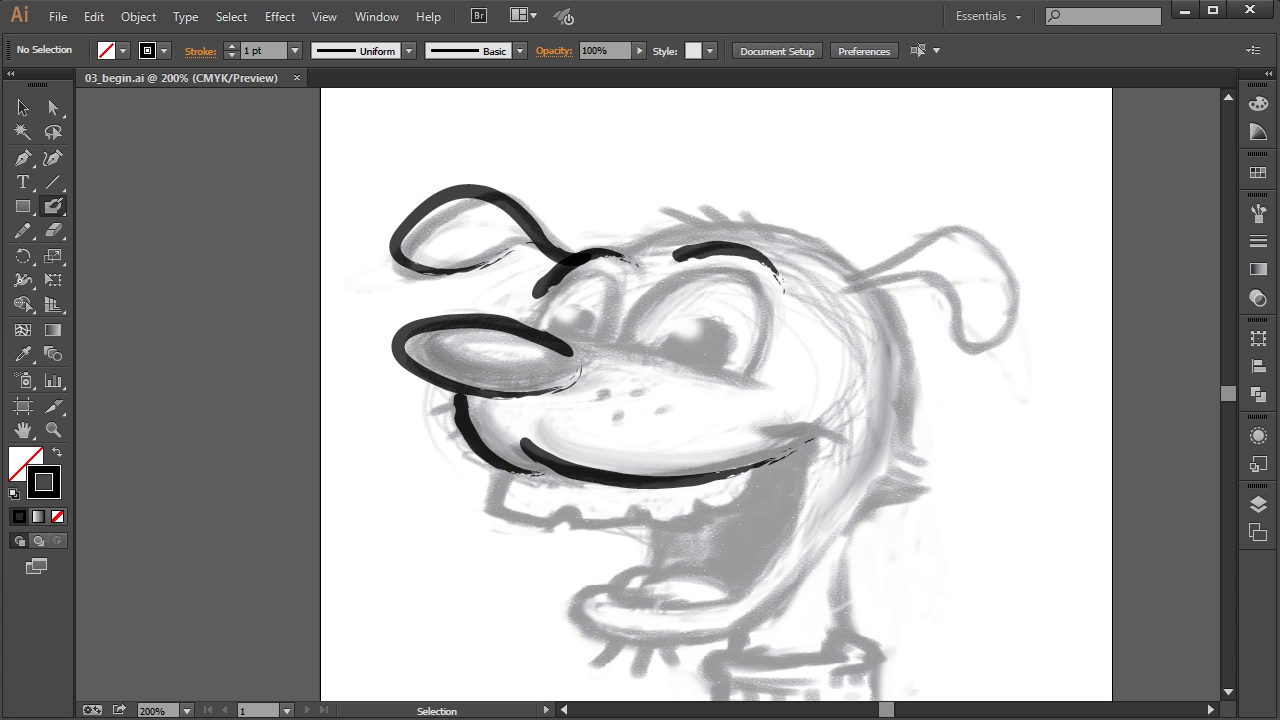
Step: Set the Blob Brush to an 8 pt size with 8 pt pressure variation, with Keep Selected and Merge Only with Selection enabled
left_click(53, 206)
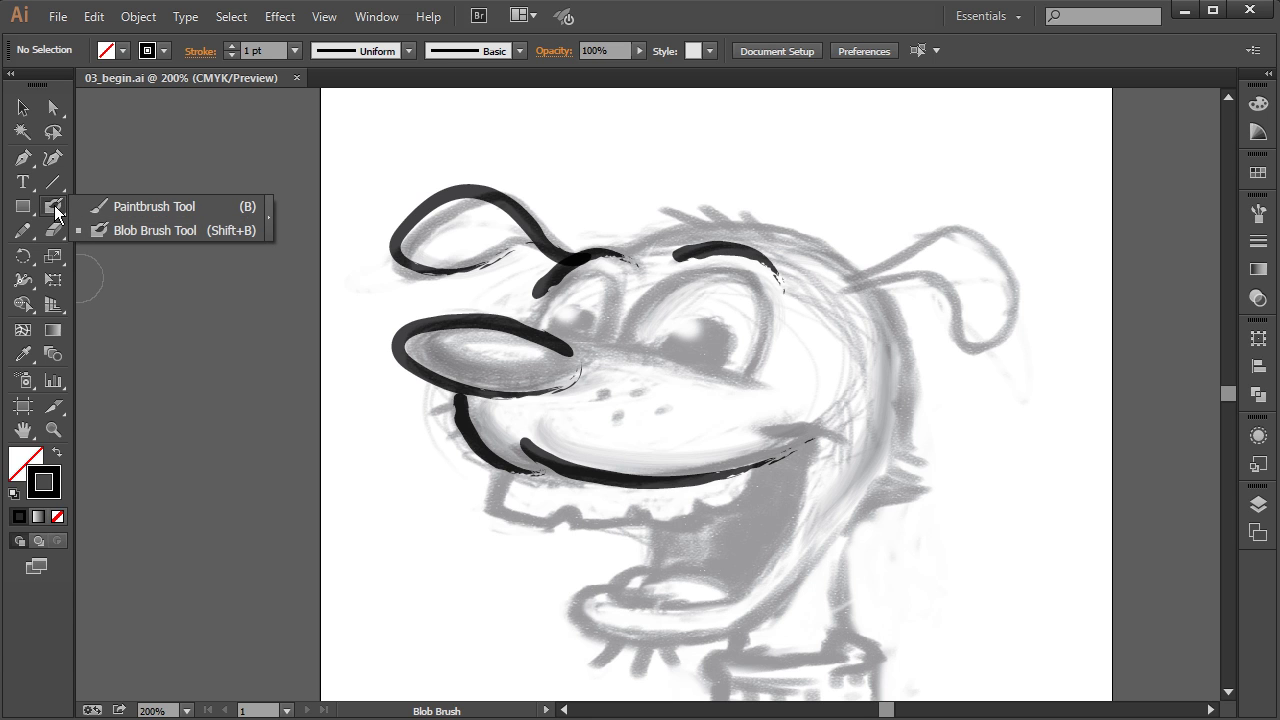
left_click(144, 231)
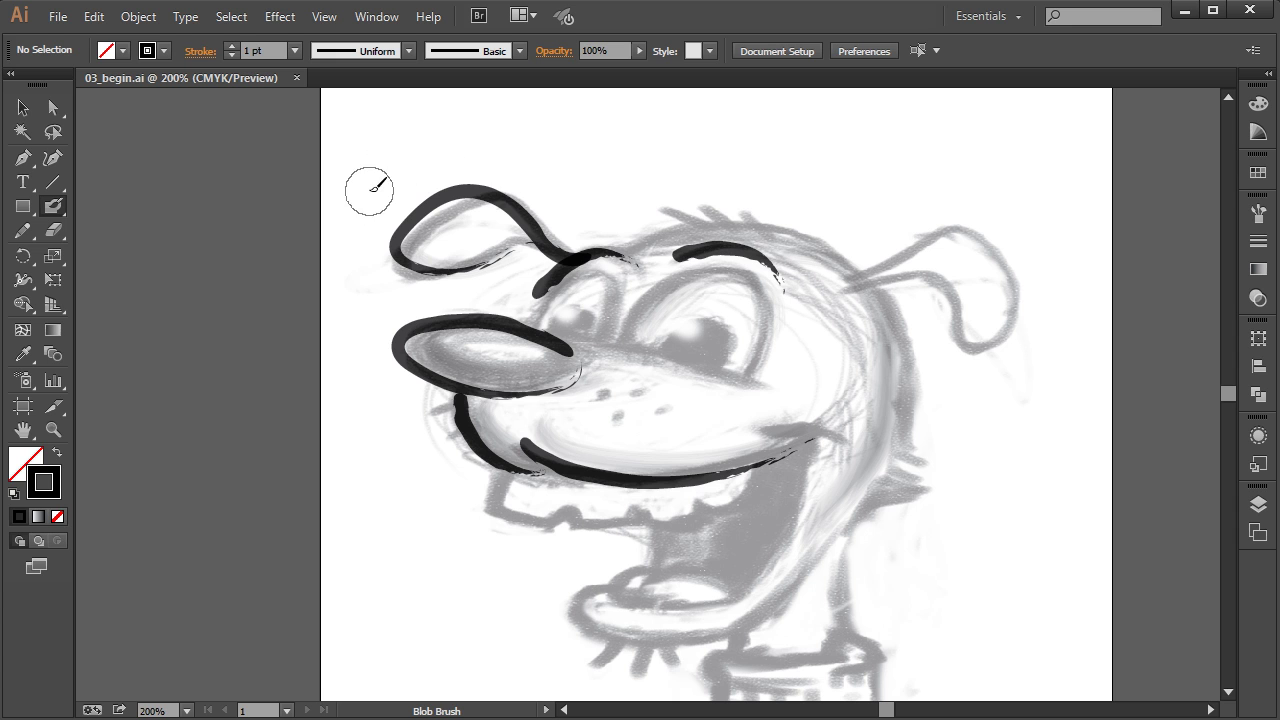
double_click(54, 207)
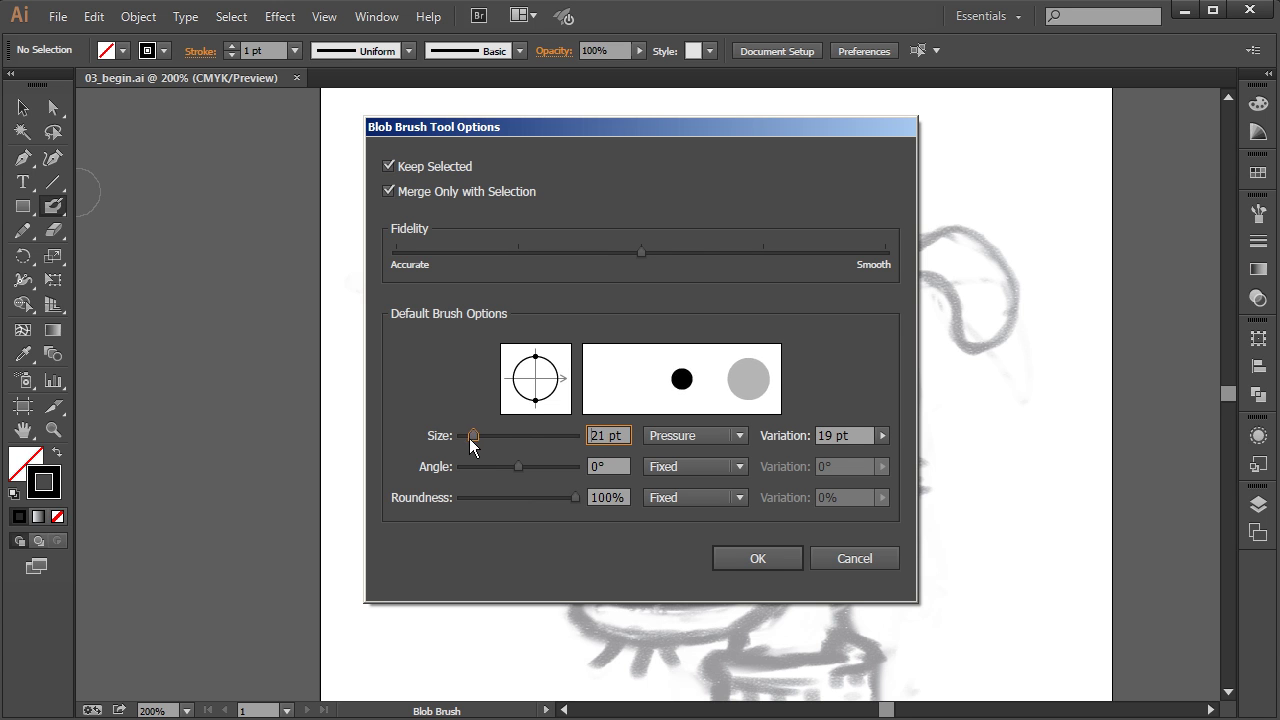
mouse_move(473, 436)
left_mouse_down()
mouse_move(488, 442)
mouse_move(471, 442)
left_mouse_up()
left_click(882, 435)
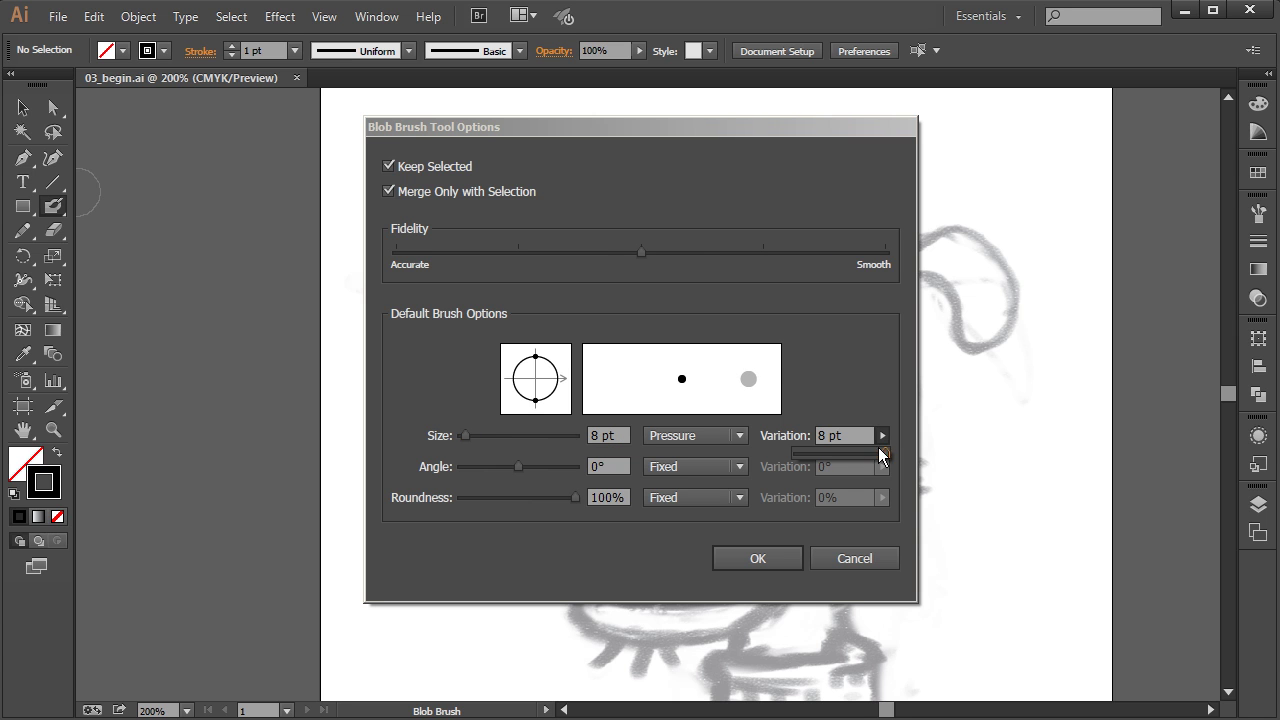
left_click(849, 395)
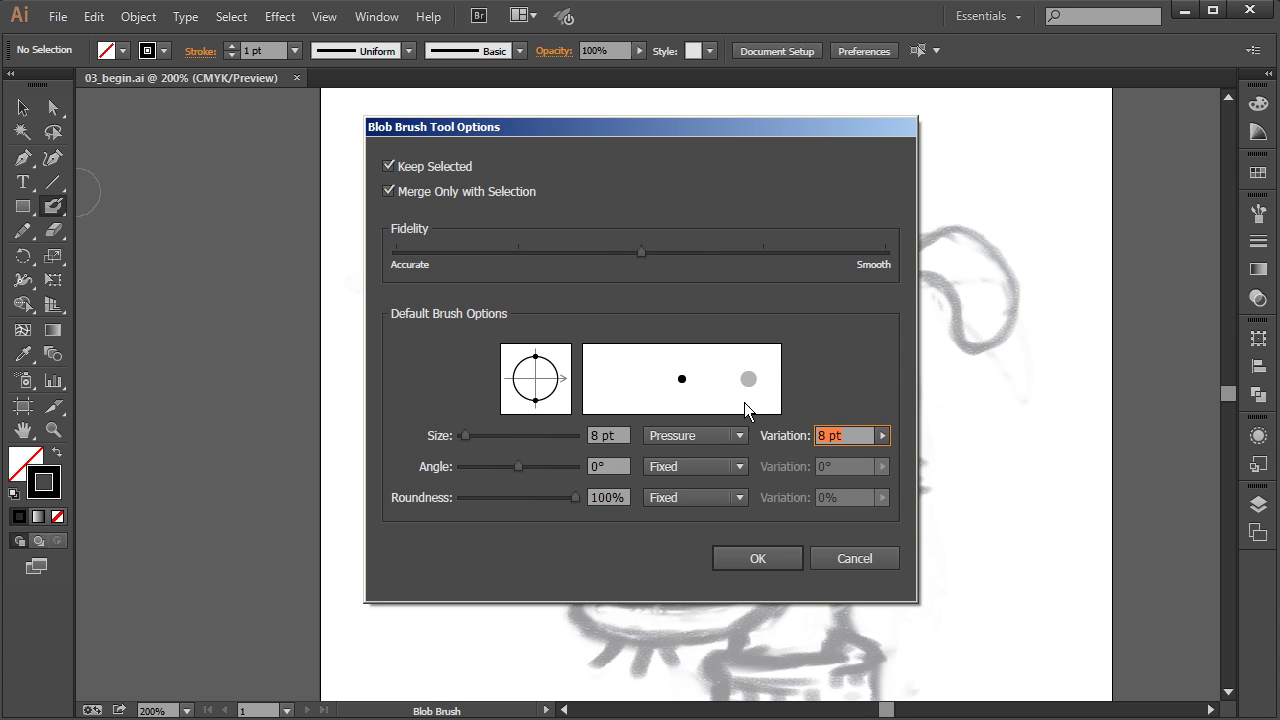
mouse_move(882, 435)
left_mouse_down()
mouse_move(875, 458)
mouse_move(856, 460)
mouse_move(883, 450)
left_mouse_up()
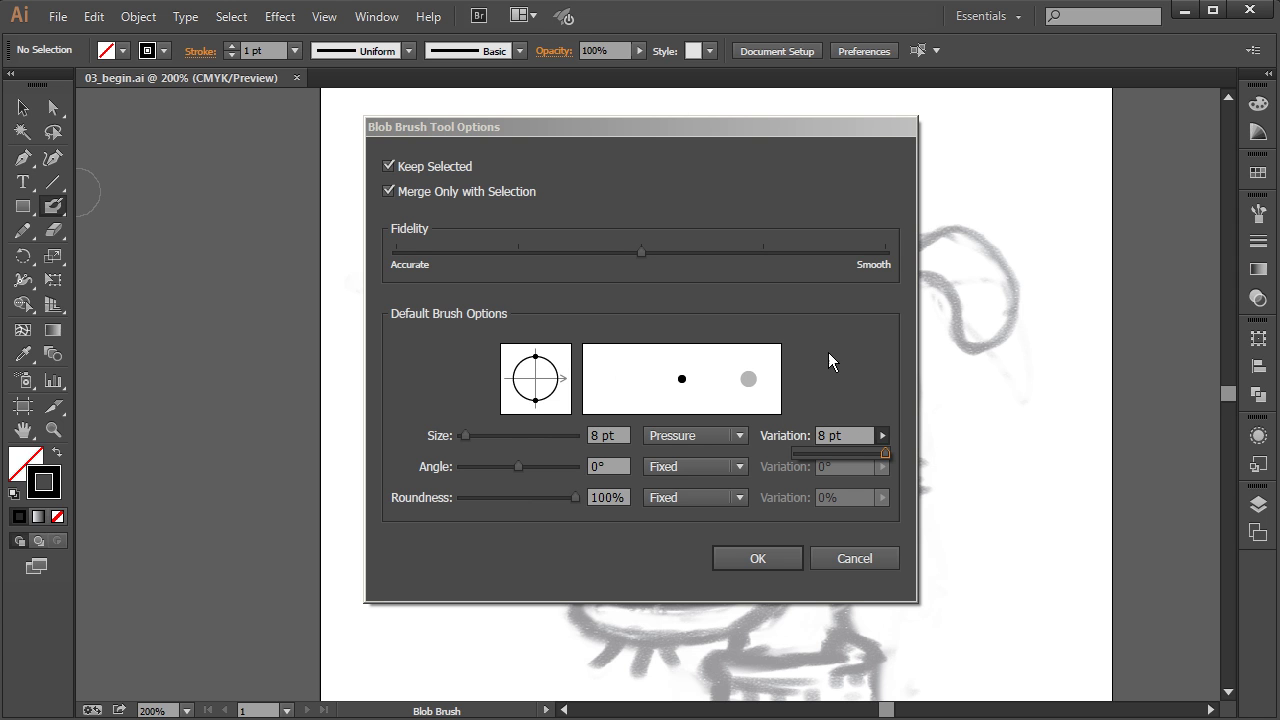
left_click(806, 339)
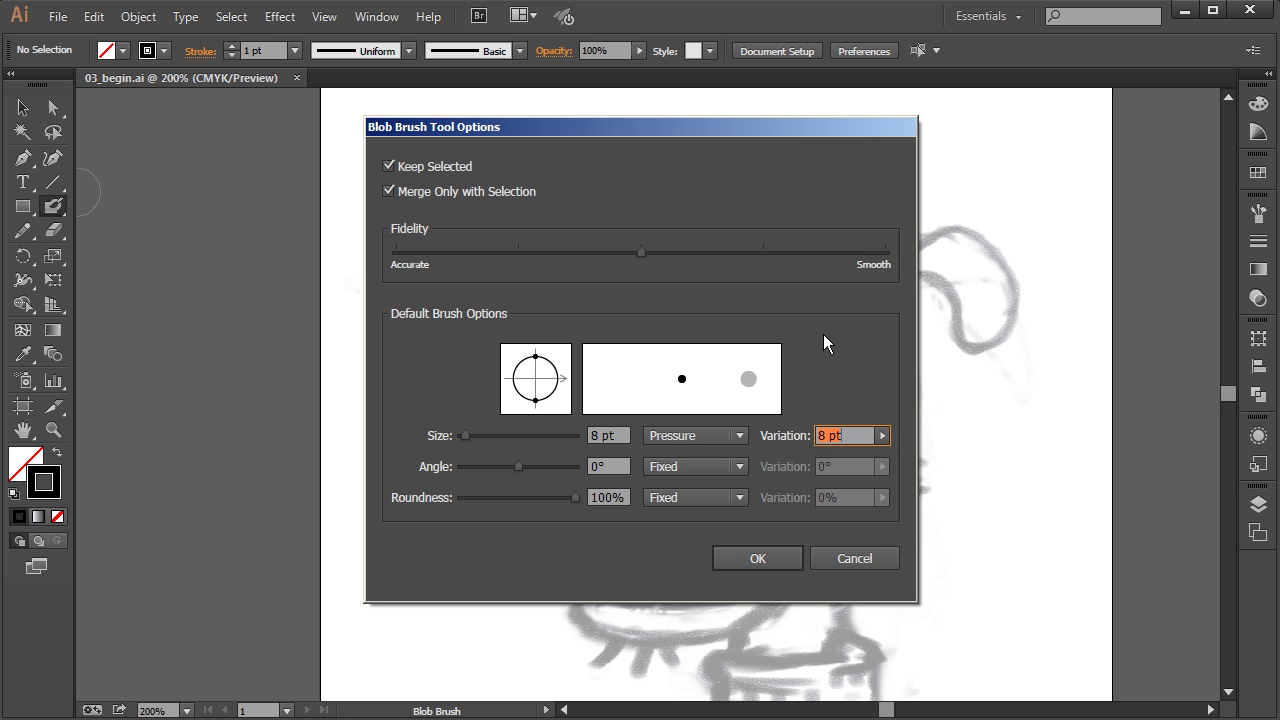
left_click(396, 168)
left_click(390, 191)
left_click(389, 167)
left_click(797, 553)
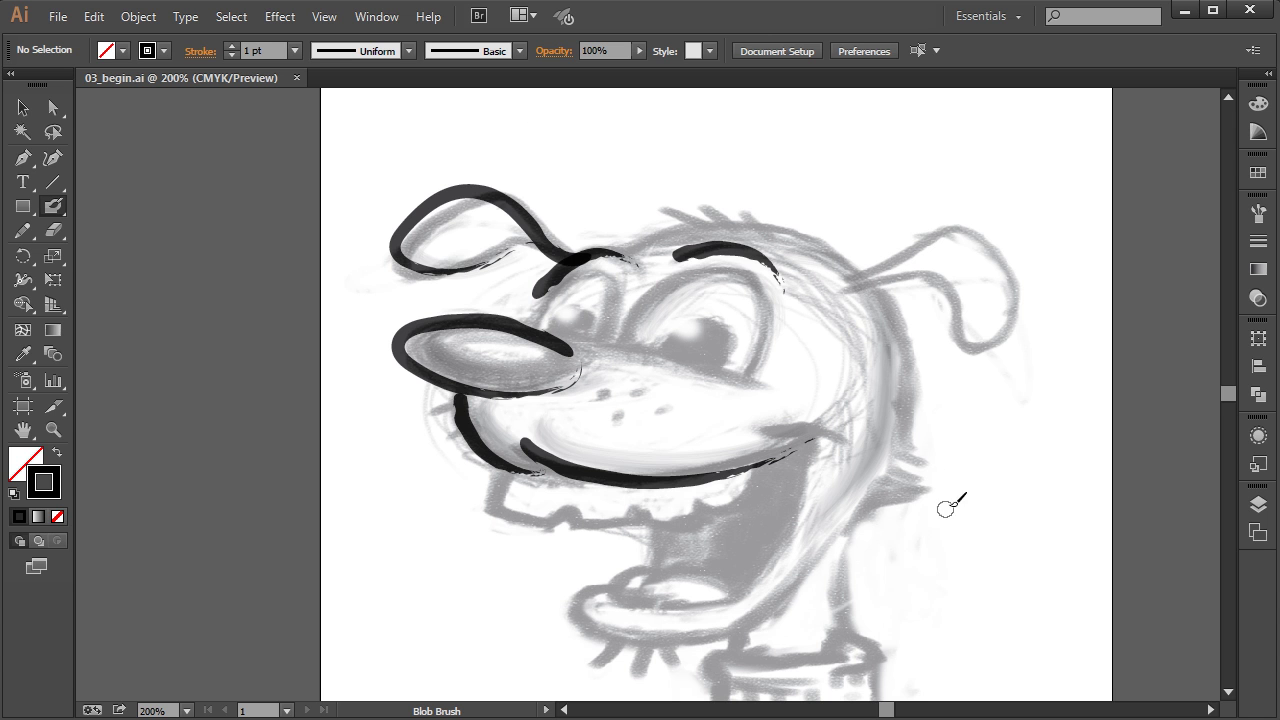
Step: Ink the jagged outline of the upper teeth below the upper lip with the Blob Brush
mouse_move(513, 464)
left_mouse_down()
mouse_move(496, 504)
mouse_move(580, 523)
mouse_move(638, 525)
mouse_move(650, 510)
mouse_move(703, 516)
left_mouse_up()
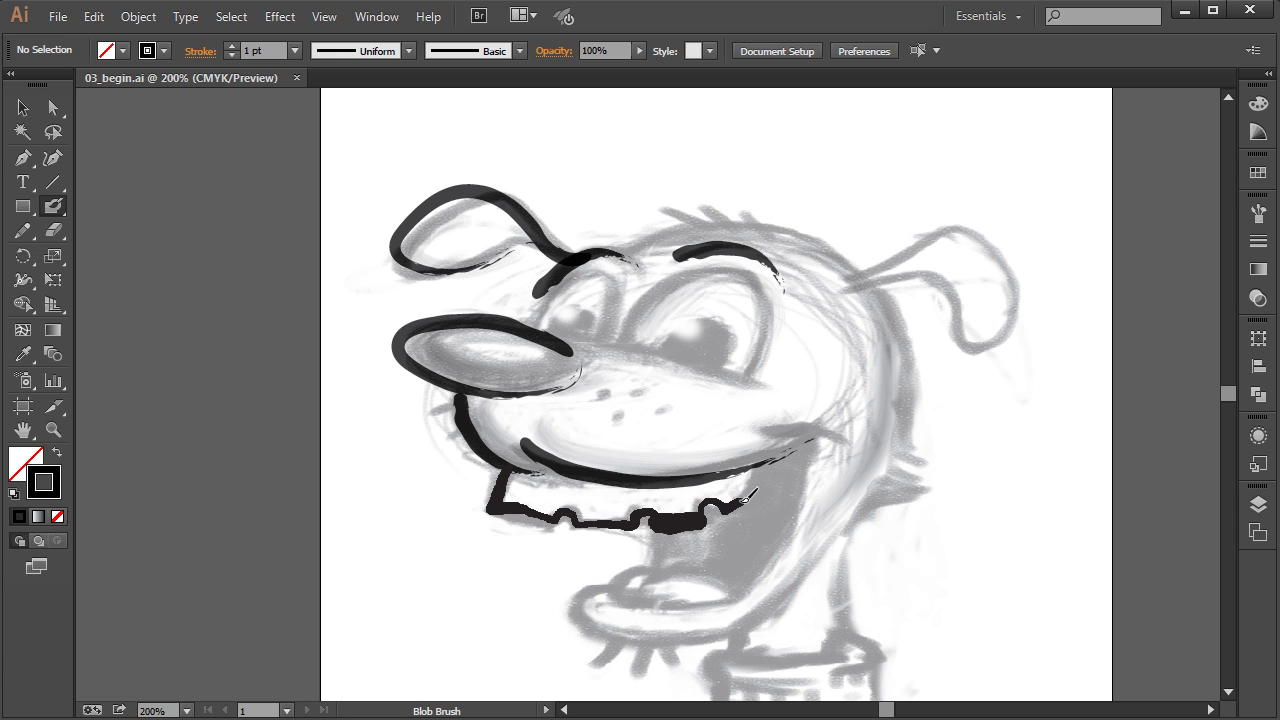
left_click_drag(766, 482, 778, 457)
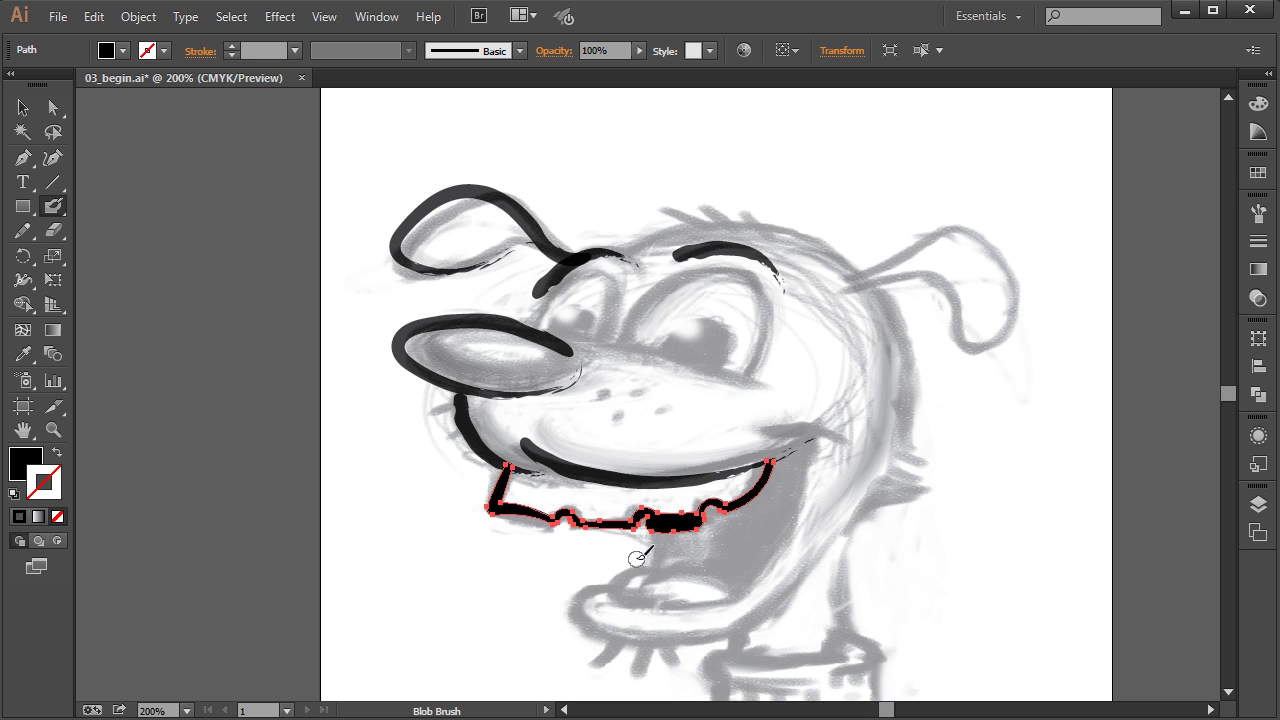
Step: Try adding a short line below the teeth outline while it is selected, undo it, and deselect the outline
left_click_drag(668, 521, 653, 566)
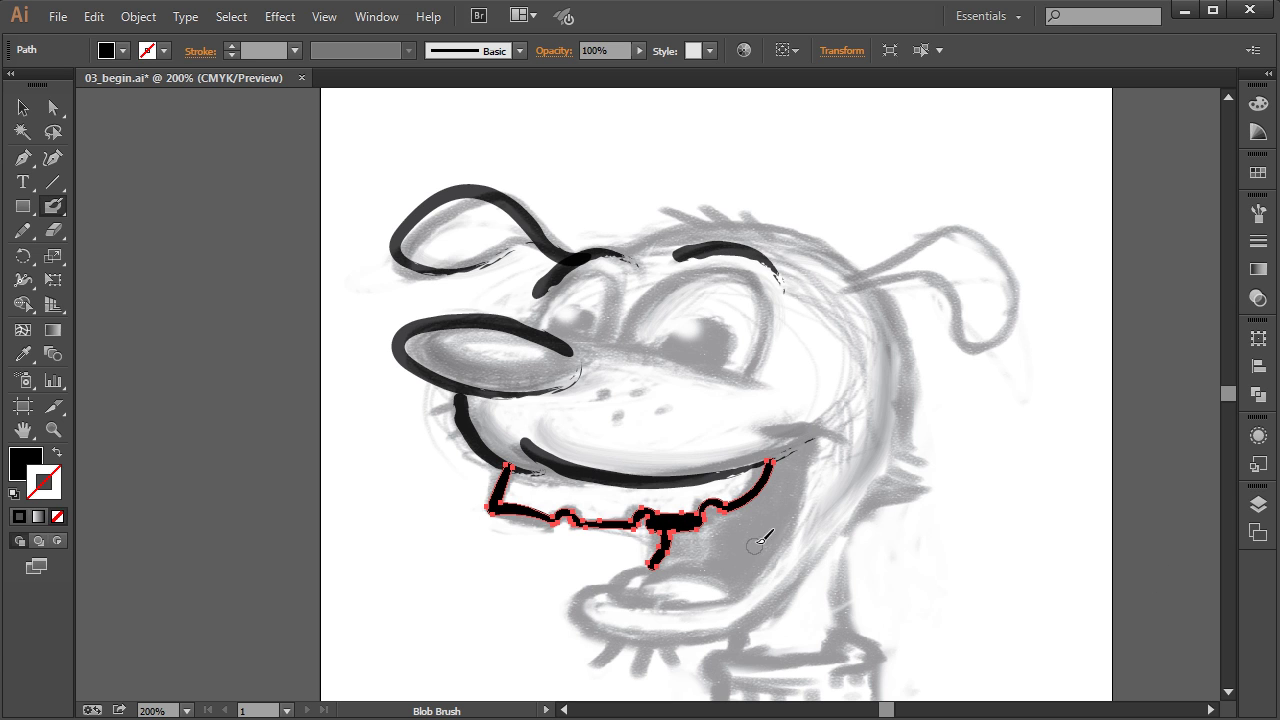
key("ctrl+z")
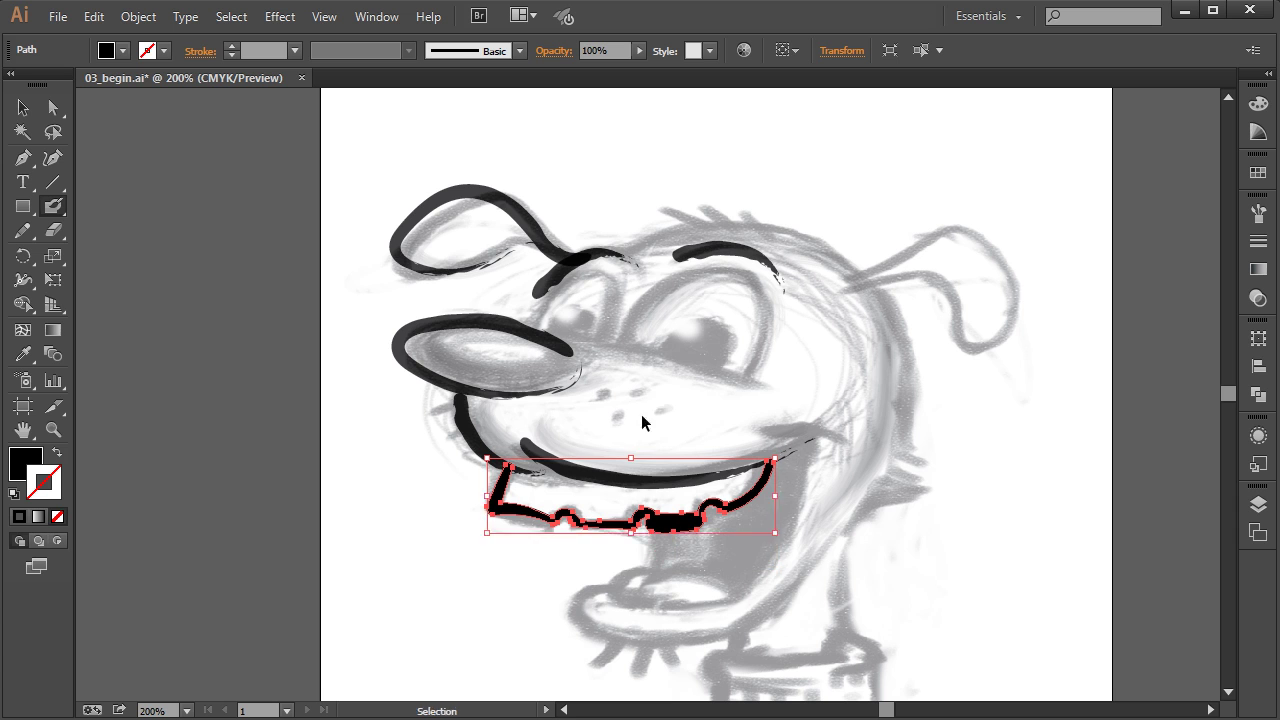
left_click(23, 107)
left_click(390, 188)
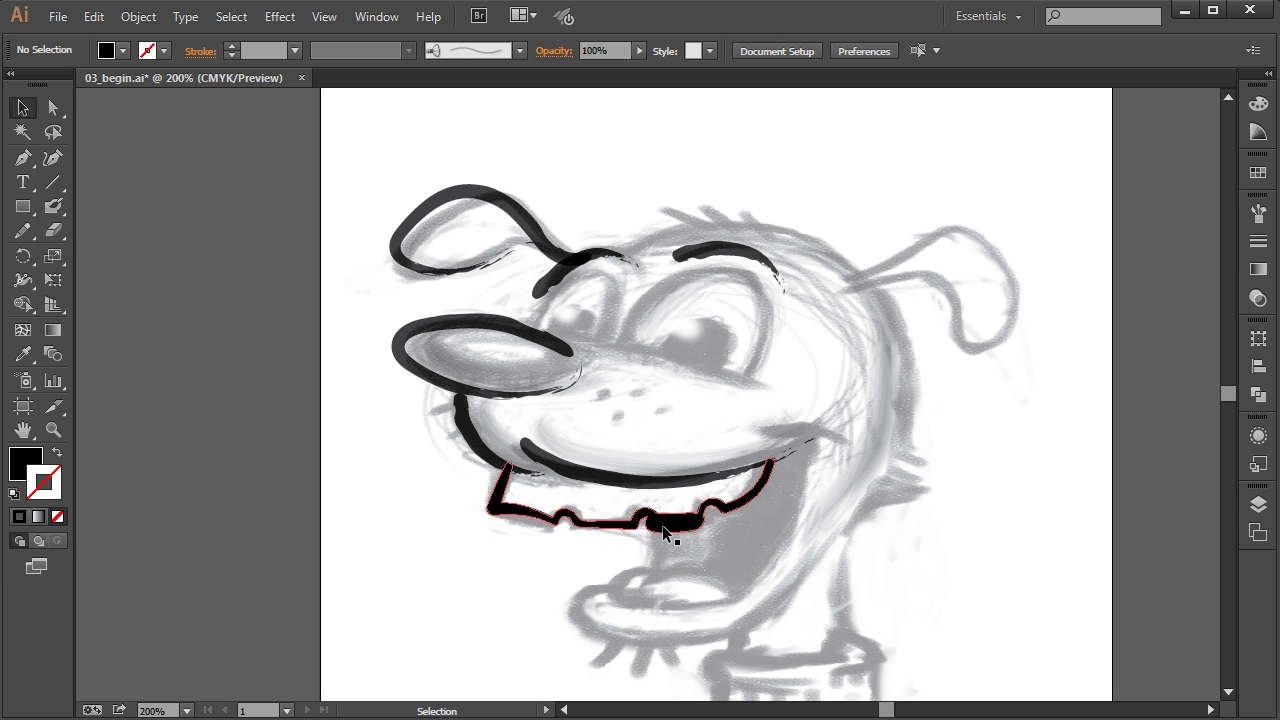
Step: Paint a short line below the teeth with nothing selected, and delete that separate shape
left_click(53, 206)
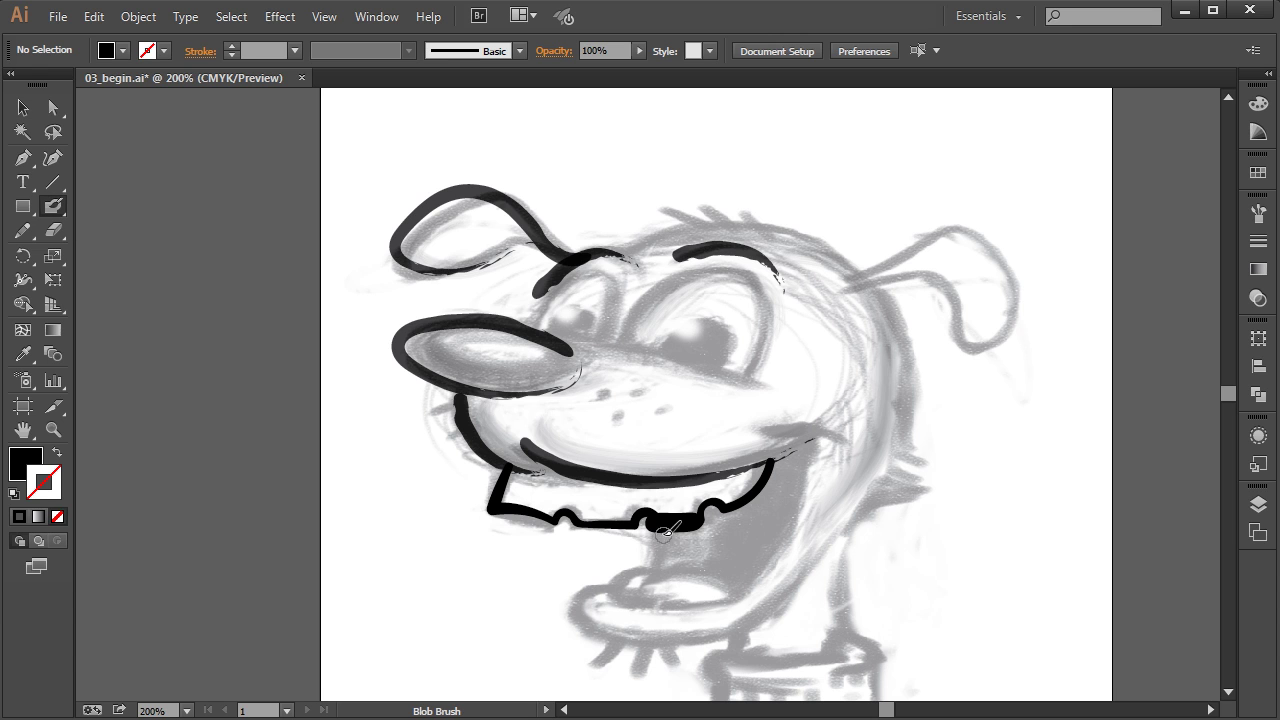
left_click_drag(668, 521, 648, 580)
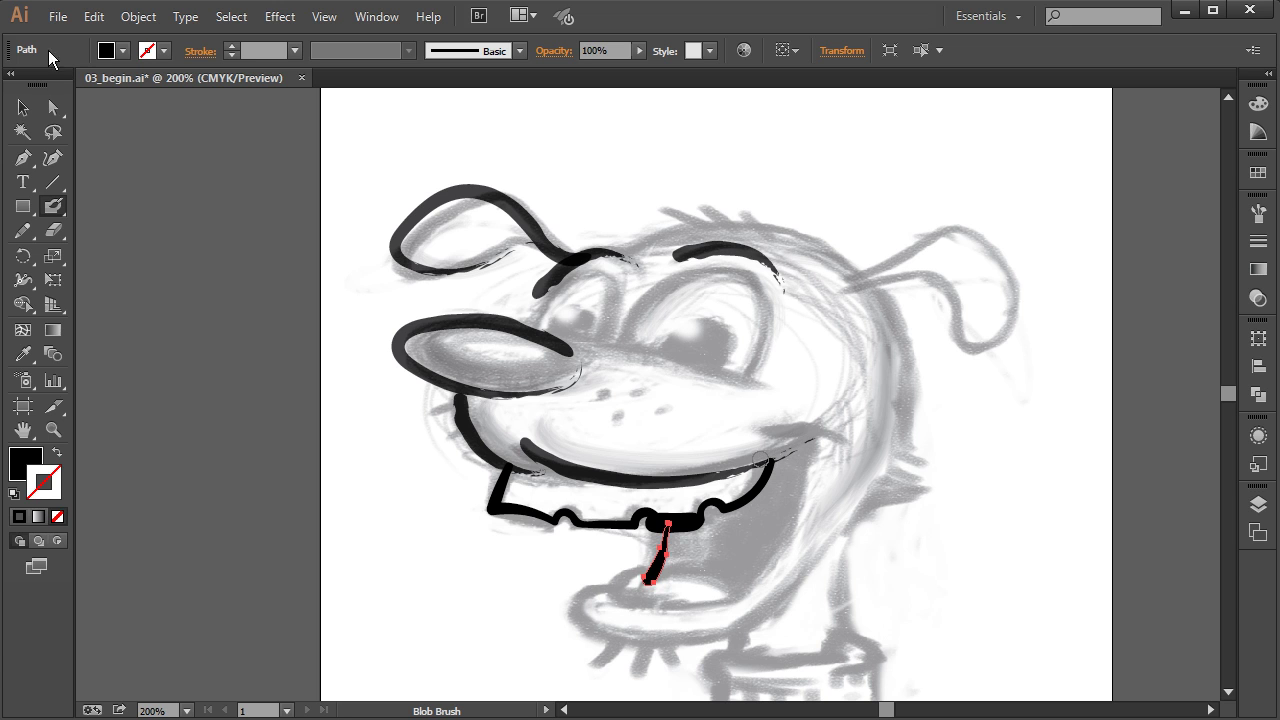
left_click(98, 118)
key("ctrl+z")
left_click(53, 107)
left_click(237, 210)
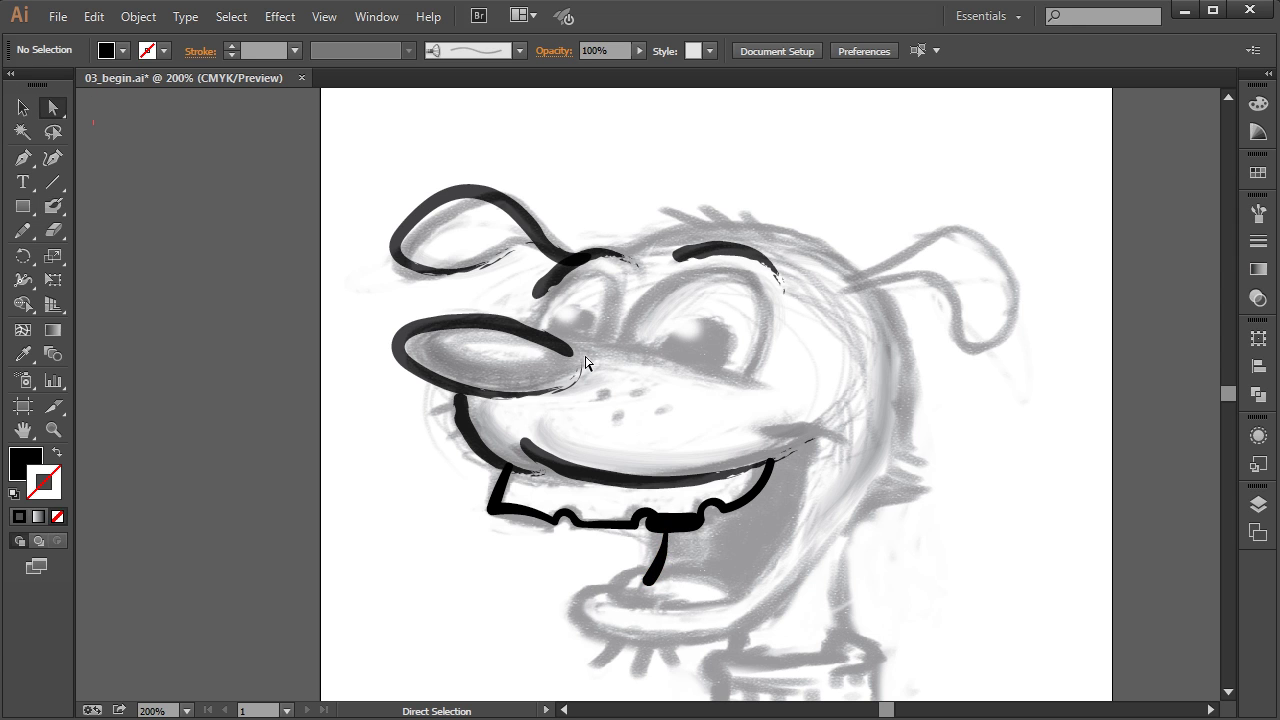
left_click(667, 556)
left_click_drag(657, 573, 658, 557)
key("Delete")
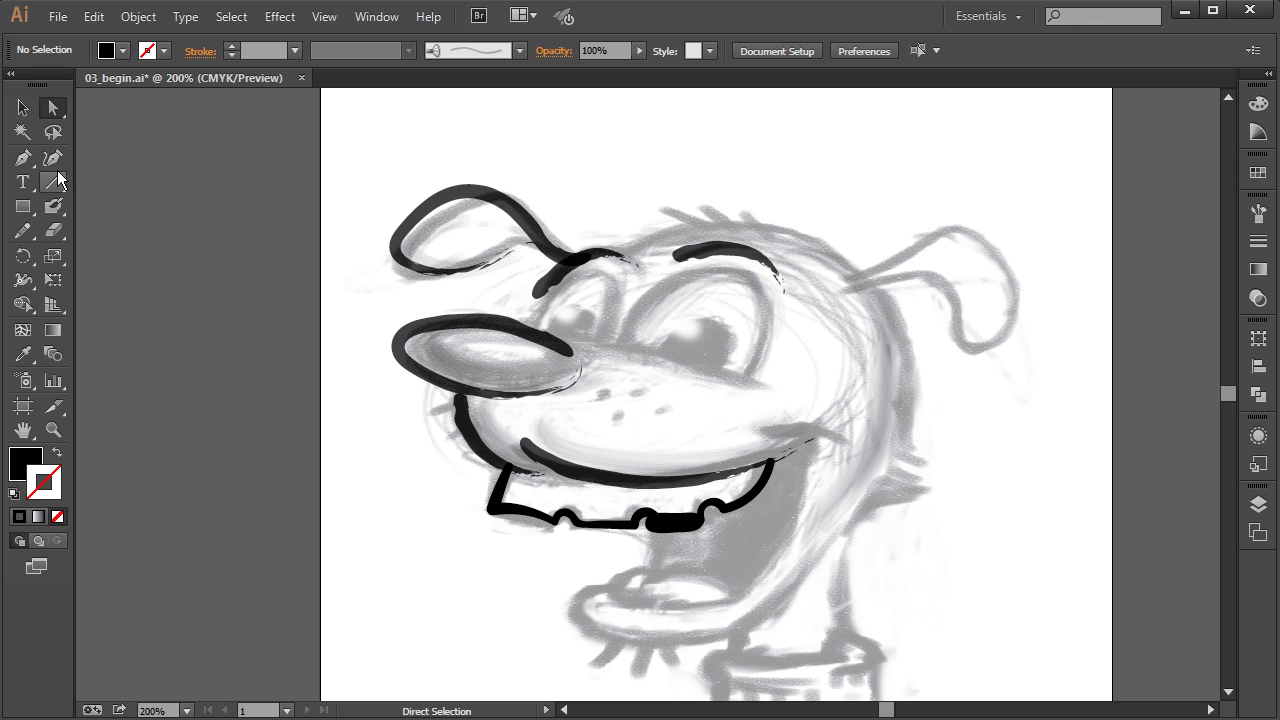
Step: Turn off Keep Selected and Merge Only with Selection in the Blob Brush options
left_click(54, 207)
double_click(55, 207)
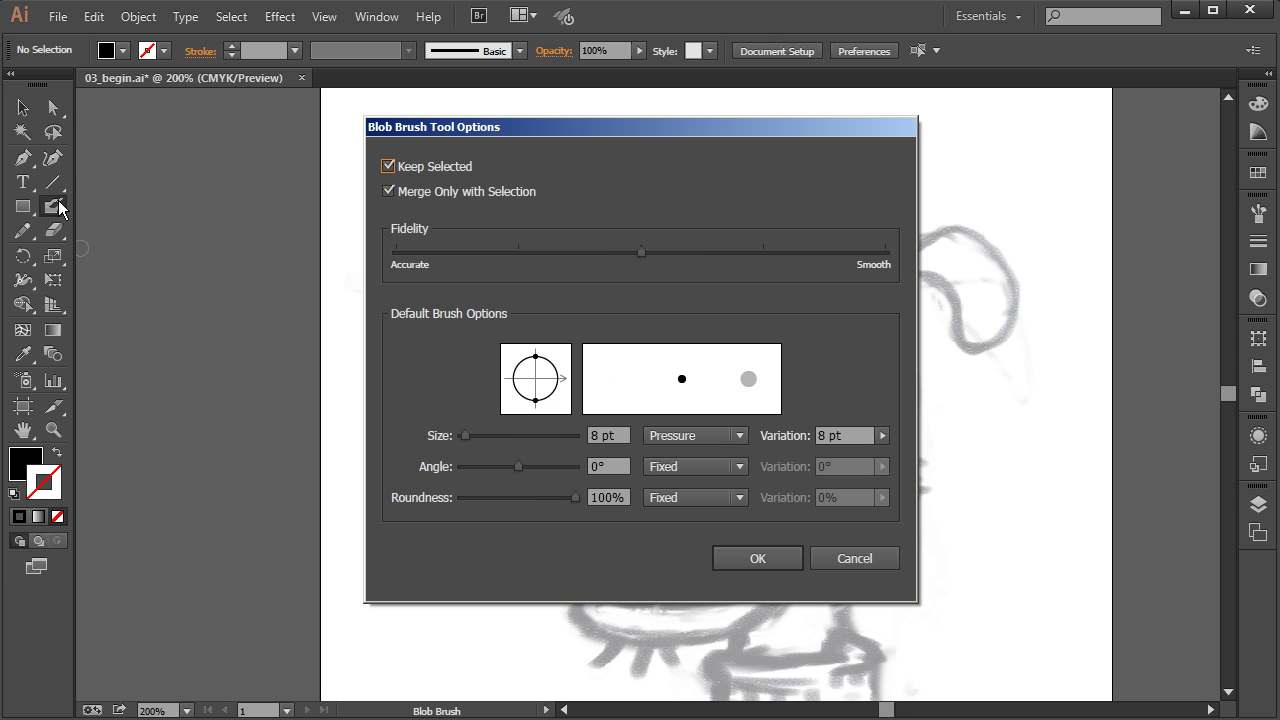
left_click(388, 166)
left_click(768, 556)
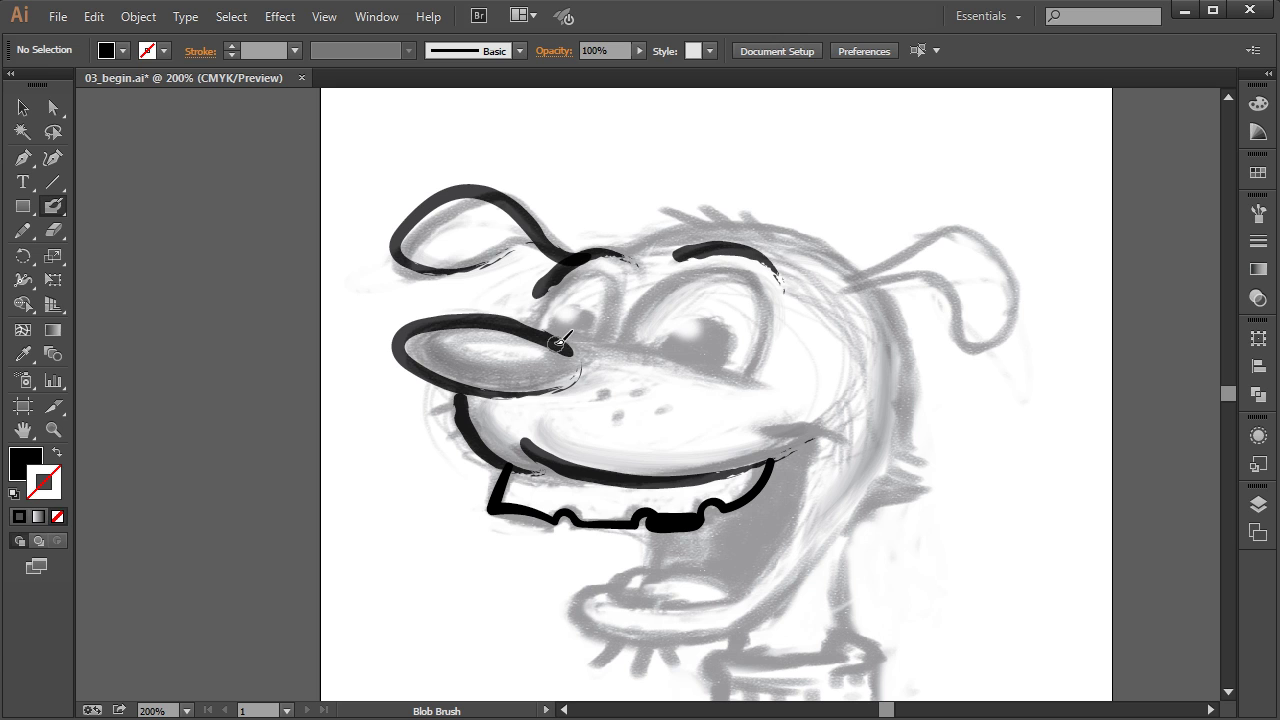
Step: Ink the snout's upper edge beneath the eyes and the curved crease at the corner of the mouth
left_click_drag(641, 345, 774, 391)
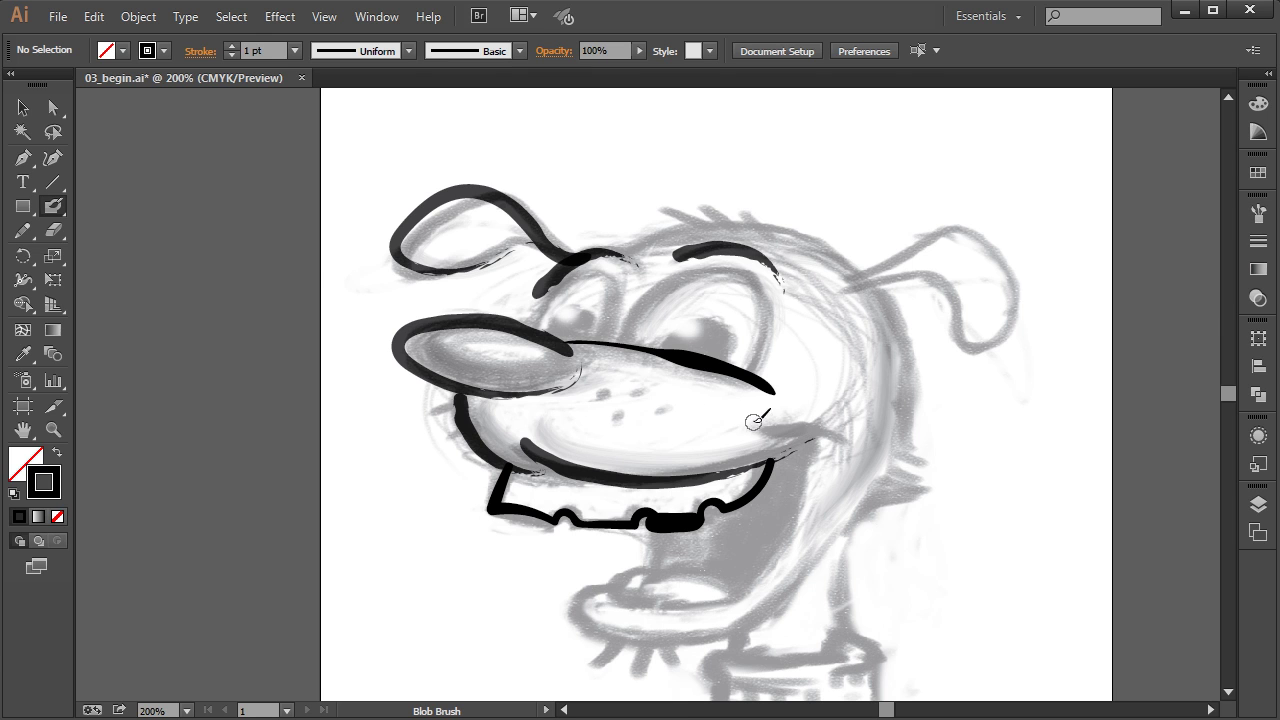
mouse_move(760, 432)
left_mouse_down()
mouse_move(816, 426)
mouse_move(852, 451)
left_mouse_up()
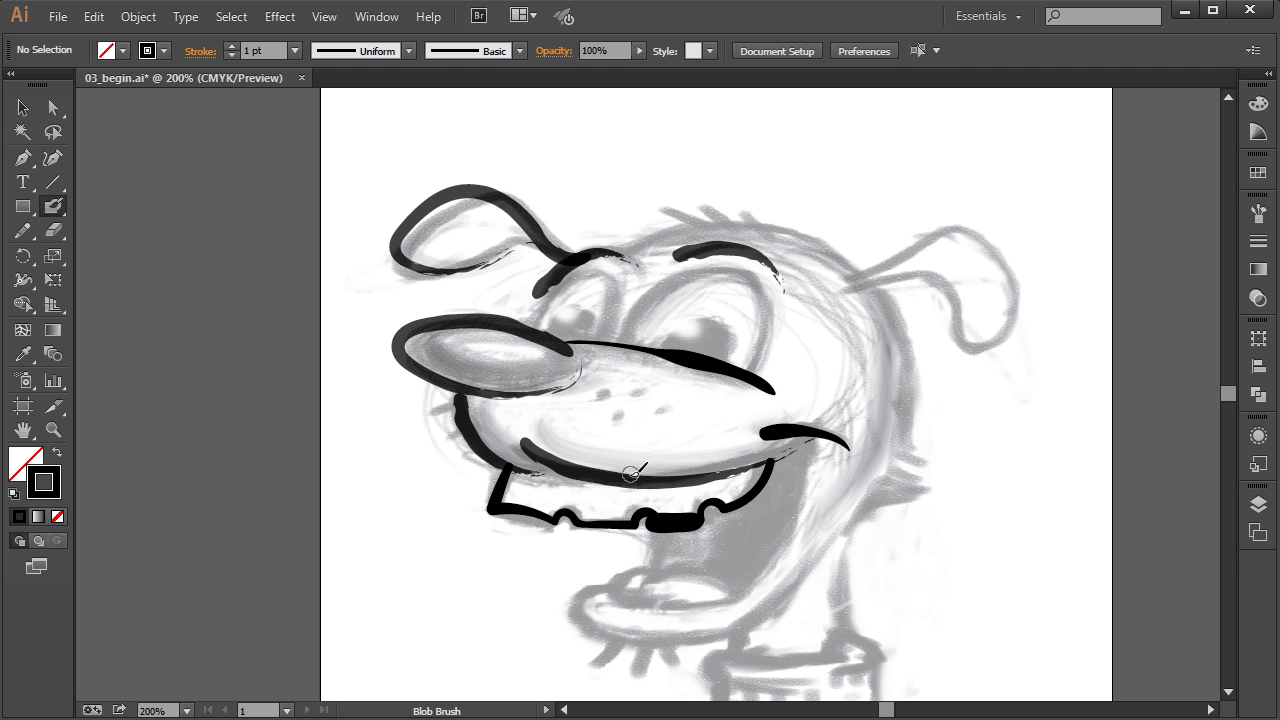
Step: Ink the open mouth with its tongue and solid black interior, and outline the lower jaw
mouse_move(670, 528)
left_mouse_down()
mouse_move(660, 560)
mouse_move(615, 587)
mouse_move(665, 566)
mouse_move(642, 596)
mouse_move(698, 572)
mouse_move(735, 593)
left_mouse_up()
mouse_move(606, 588)
left_mouse_down()
mouse_move(697, 600)
mouse_move(762, 572)
mouse_move(800, 535)
mouse_move(800, 451)
mouse_move(835, 432)
mouse_move(848, 449)
left_mouse_up()
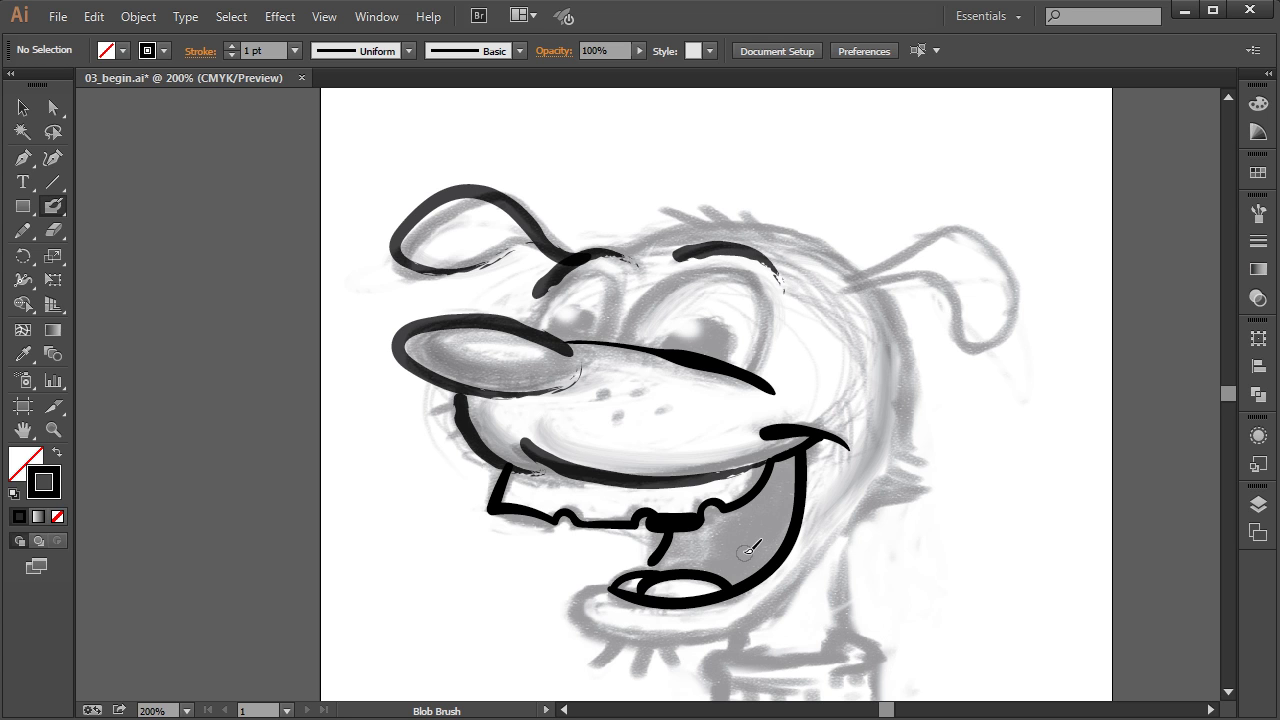
mouse_move(722, 574)
left_mouse_down()
mouse_move(779, 522)
mouse_move(789, 468)
mouse_move(791, 525)
mouse_move(798, 457)
mouse_move(775, 465)
mouse_move(764, 497)
mouse_move(722, 523)
mouse_move(719, 509)
mouse_move(665, 558)
mouse_move(731, 566)
mouse_move(693, 544)
mouse_move(742, 553)
mouse_move(760, 525)
mouse_move(749, 516)
mouse_move(786, 486)
mouse_move(763, 522)
mouse_move(769, 501)
mouse_move(752, 506)
mouse_move(784, 490)
mouse_move(732, 548)
left_mouse_up()
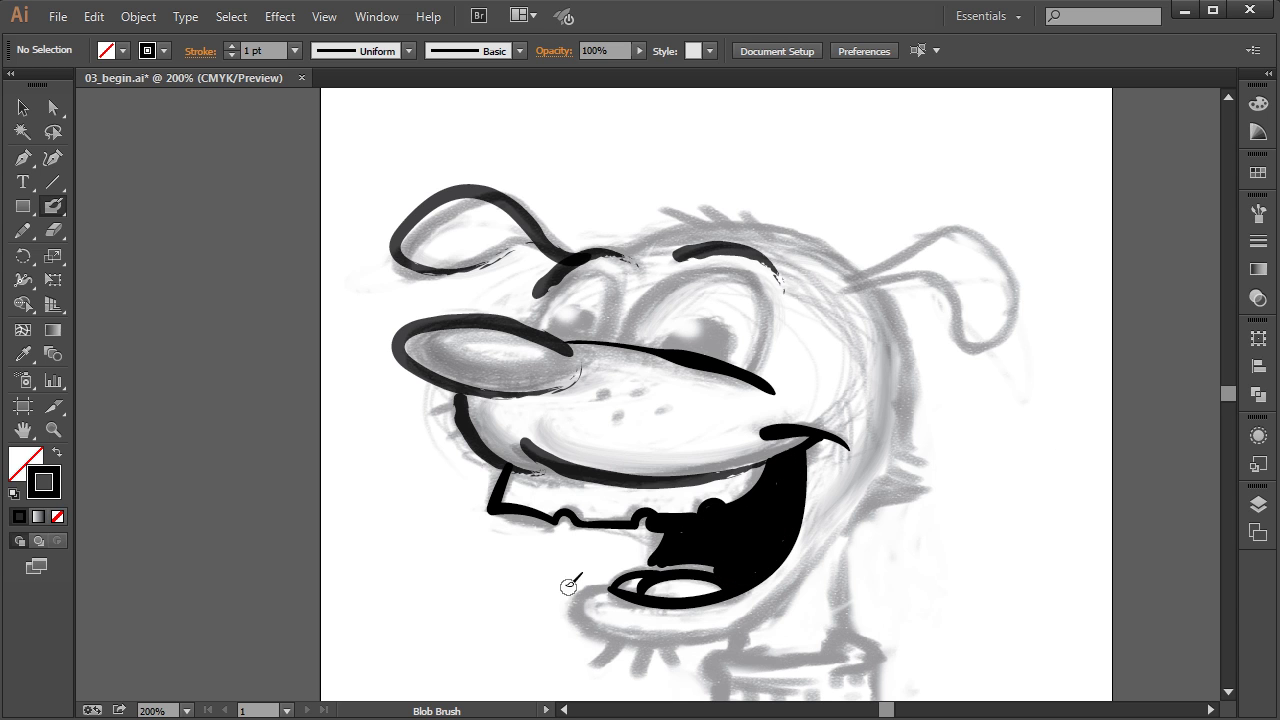
mouse_move(585, 583)
left_mouse_down()
mouse_move(642, 637)
mouse_move(723, 635)
mouse_move(785, 600)
mouse_move(834, 538)
left_mouse_up()
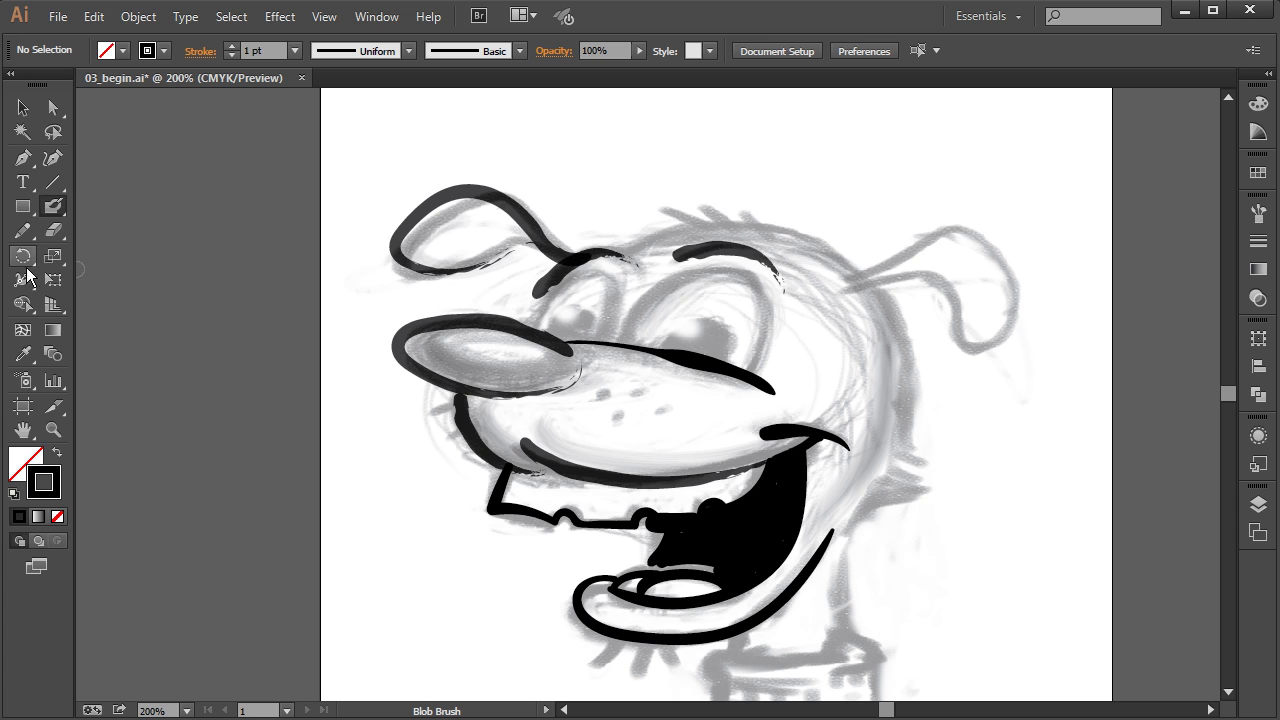
Step: Try inking the character's right-hand ear with the Blob Brush fidelity set fully to Accurate, and undo the stroke
double_click(53, 206)
left_click_drag(641, 253, 351, 262)
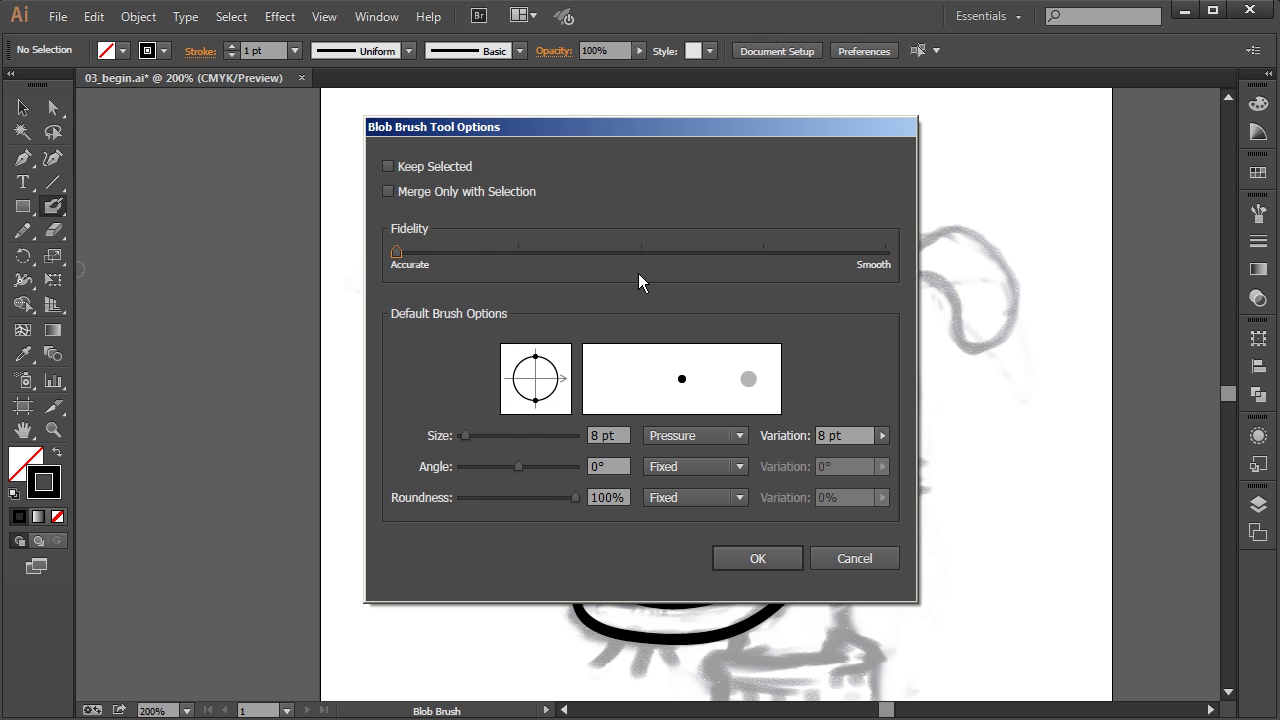
left_click(781, 553)
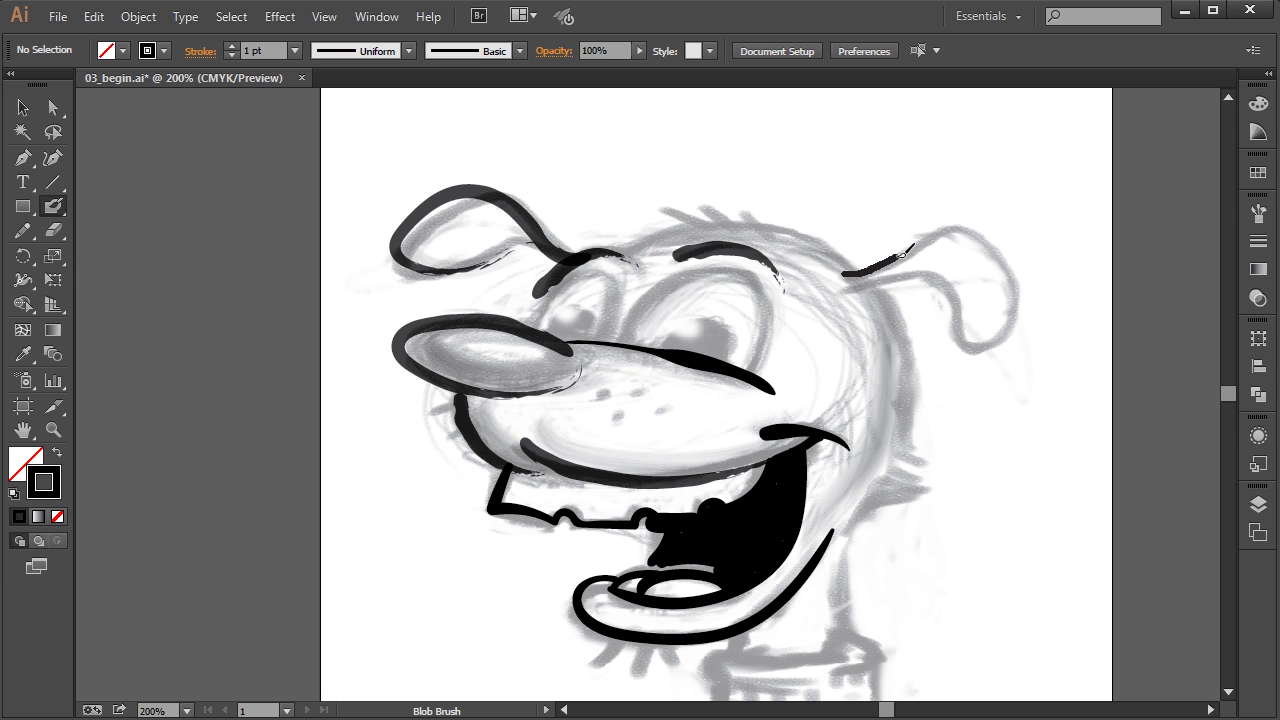
mouse_move(968, 227)
left_mouse_down()
mouse_move(1006, 249)
mouse_move(1024, 282)
mouse_move(992, 344)
left_mouse_up()
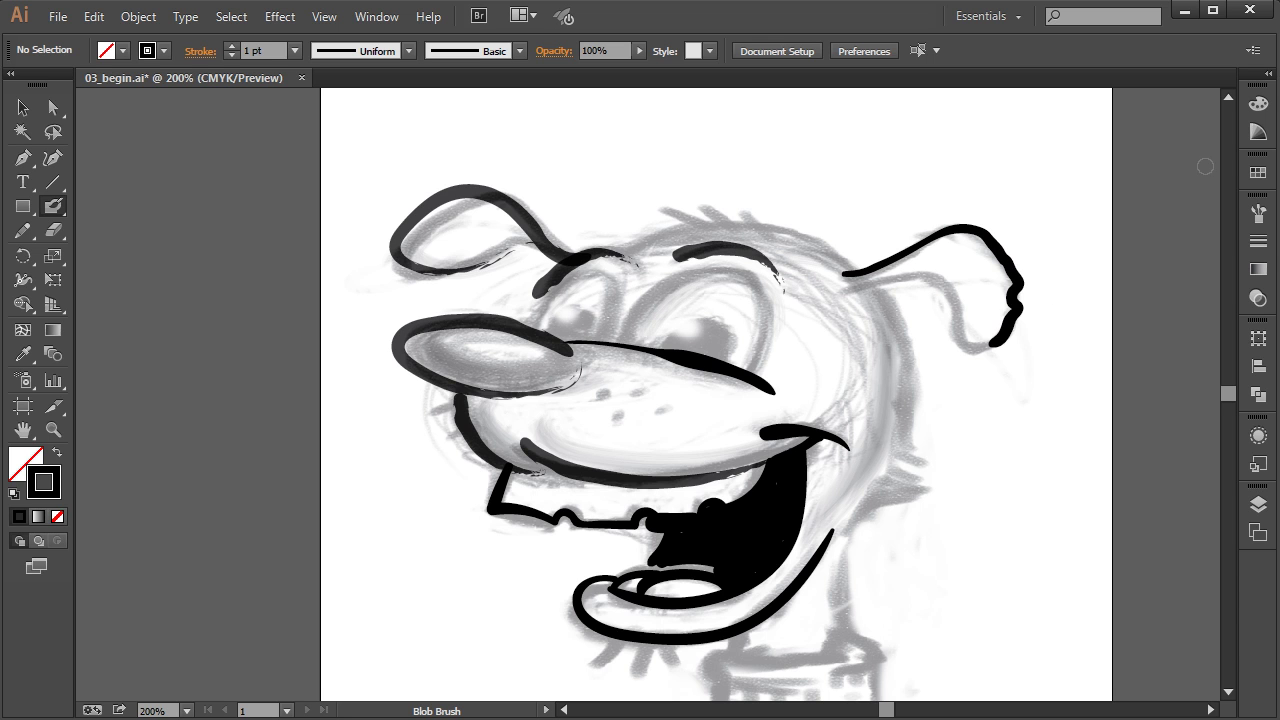
key("ctrl+z")
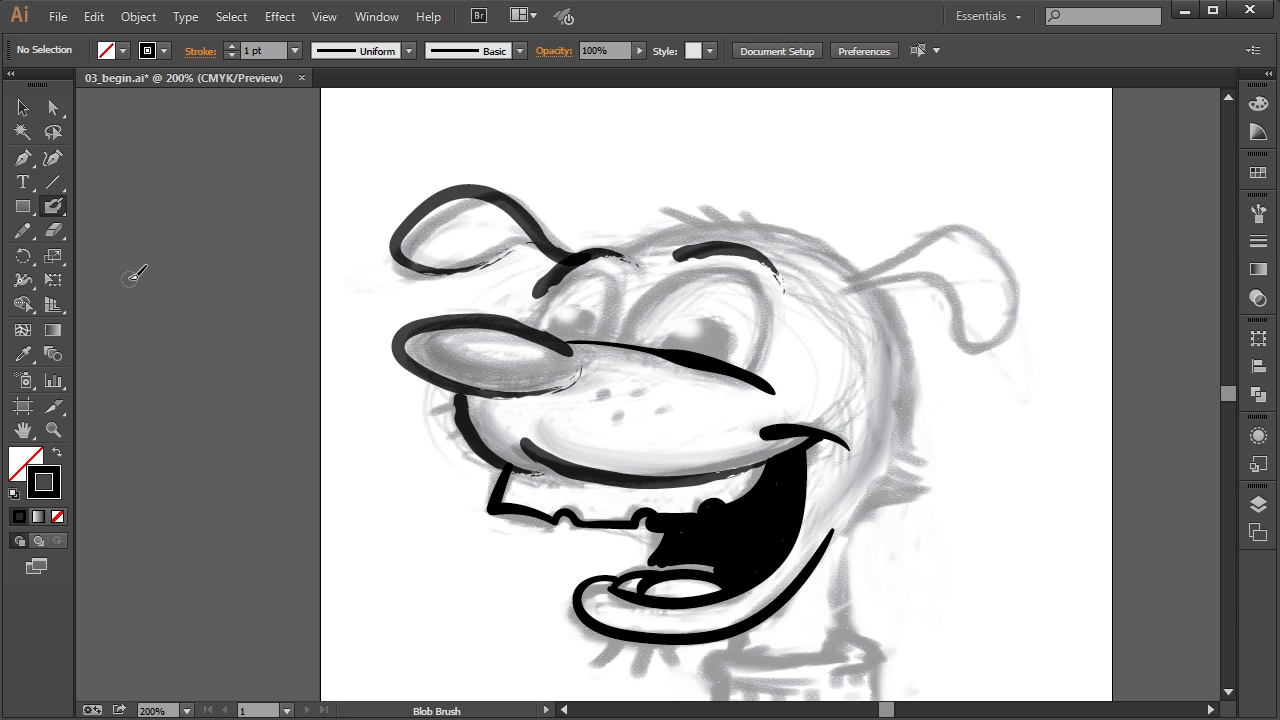
Step: Set the Blob Brush fidelity fully to Smooth and ink the right-hand ear in one stroke
double_click(50, 208)
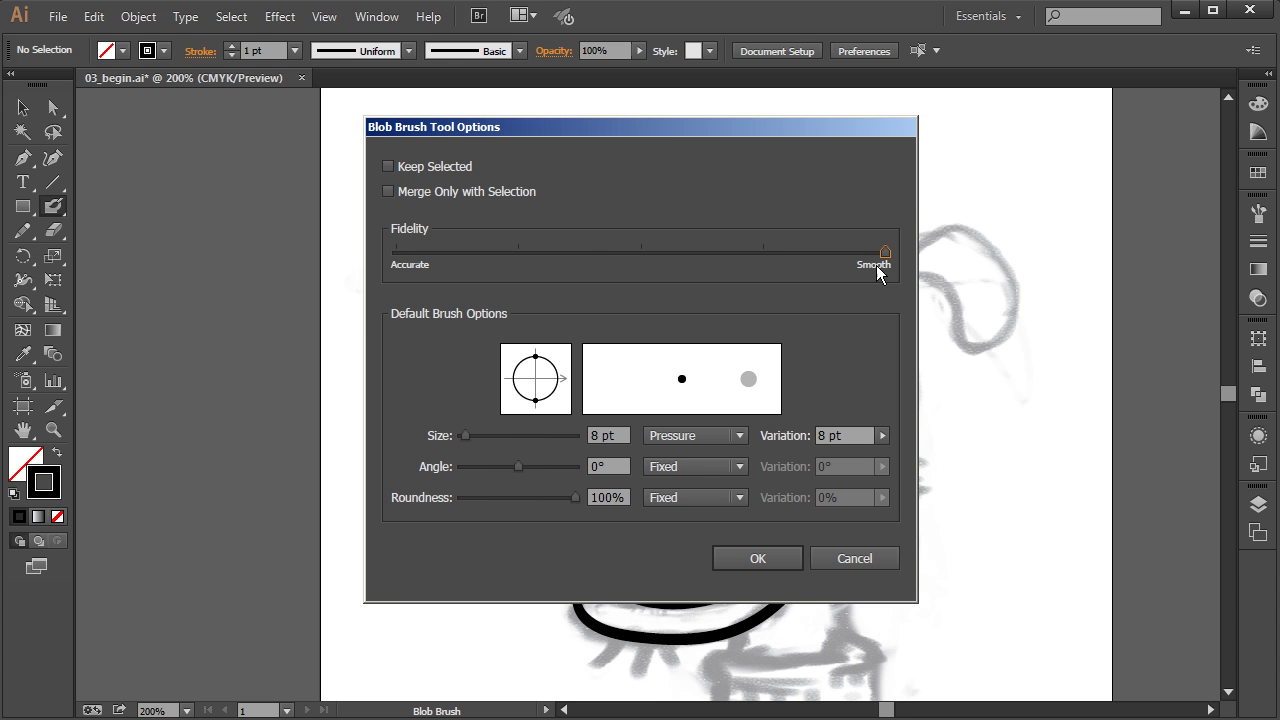
left_click(762, 553)
mouse_move(866, 278)
left_mouse_down()
mouse_move(956, 229)
mouse_move(990, 231)
mouse_move(1009, 256)
mouse_move(1016, 327)
mouse_move(988, 348)
mouse_move(946, 276)
mouse_move(858, 297)
left_mouse_up()
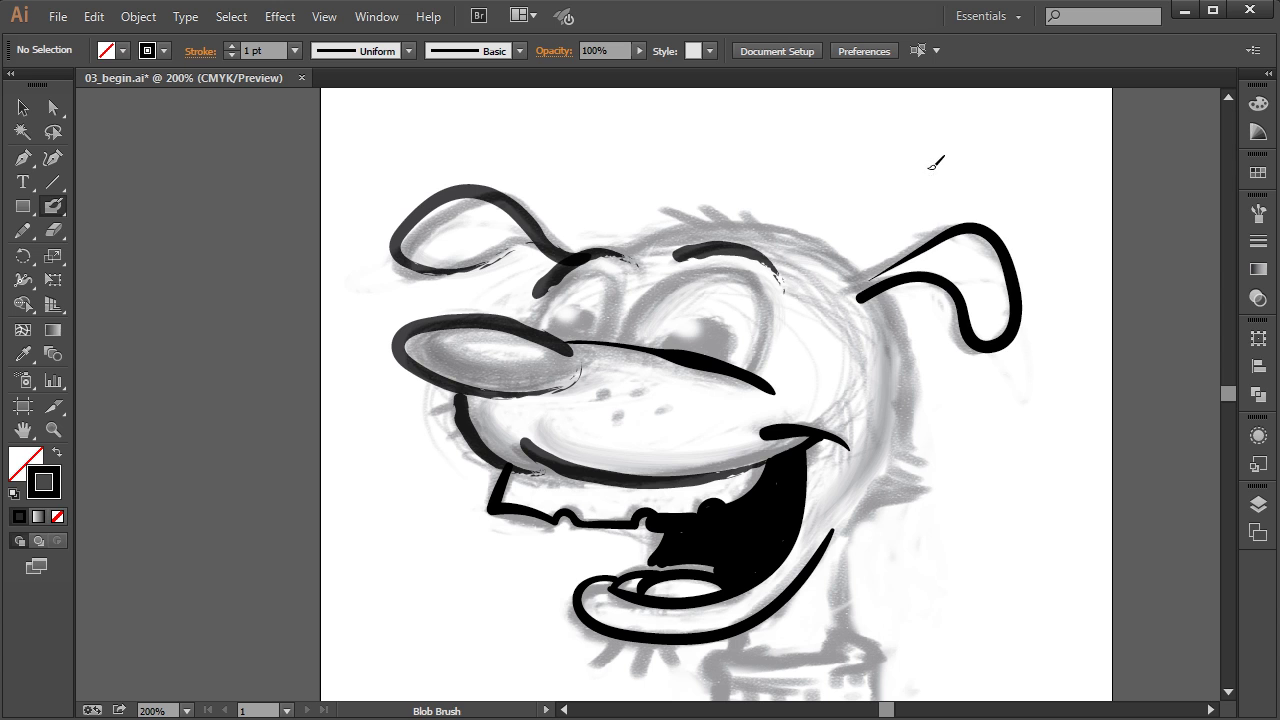
Step: Readjust the Blob Brush options and ink the complete outline of the right-hand ear again
double_click(53, 206)
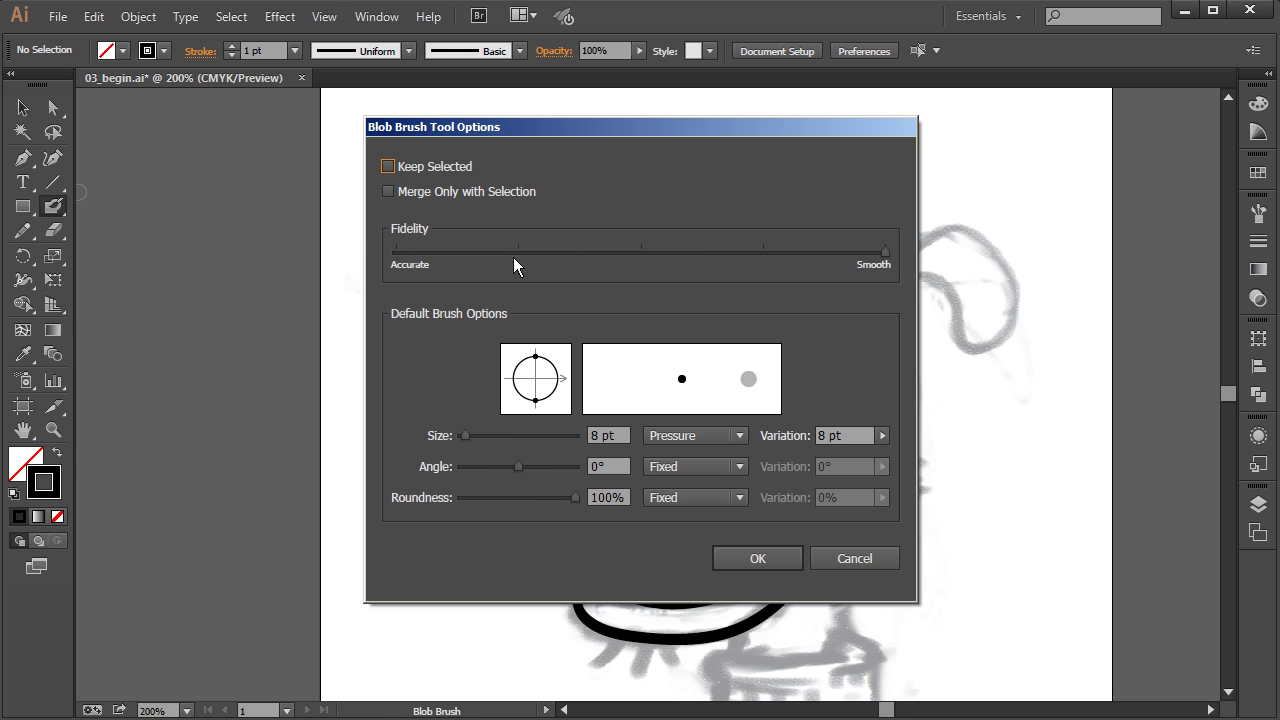
left_click(768, 556)
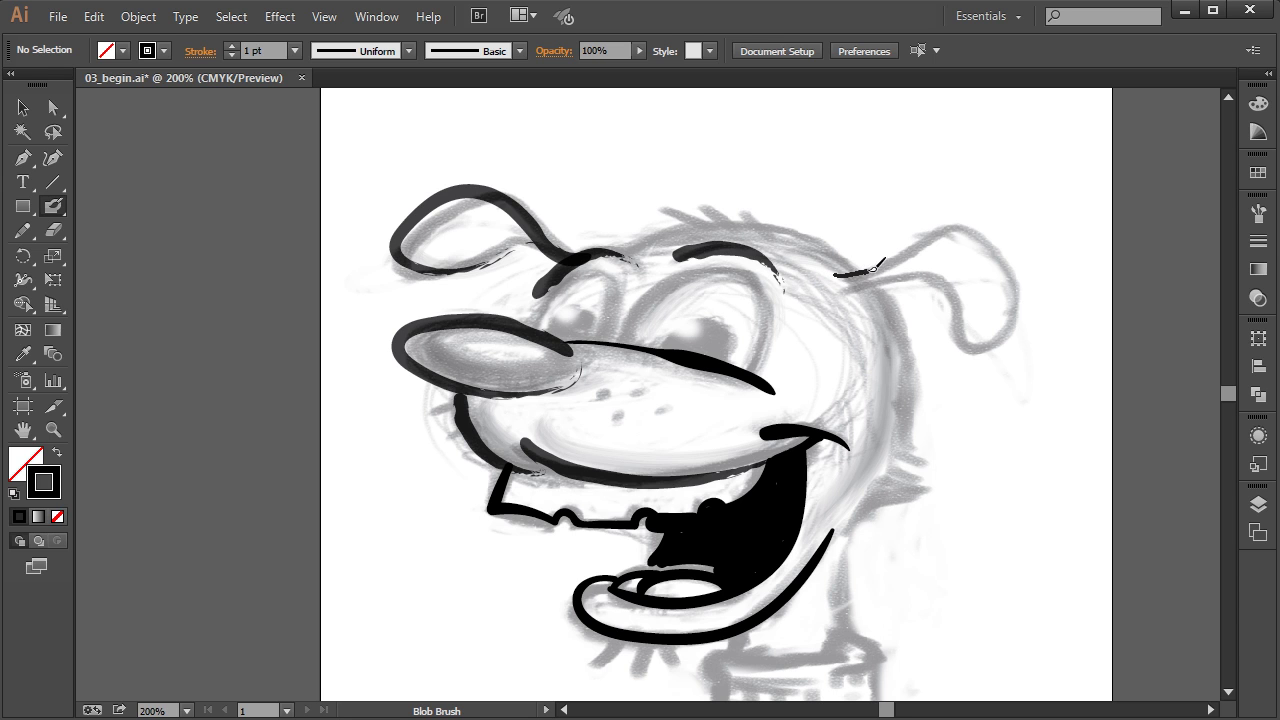
mouse_move(917, 249)
left_mouse_down()
mouse_move(957, 224)
mouse_move(990, 230)
mouse_move(1012, 256)
mouse_move(1027, 326)
mouse_move(974, 348)
mouse_move(939, 286)
mouse_move(905, 279)
mouse_move(837, 296)
left_mouse_up()
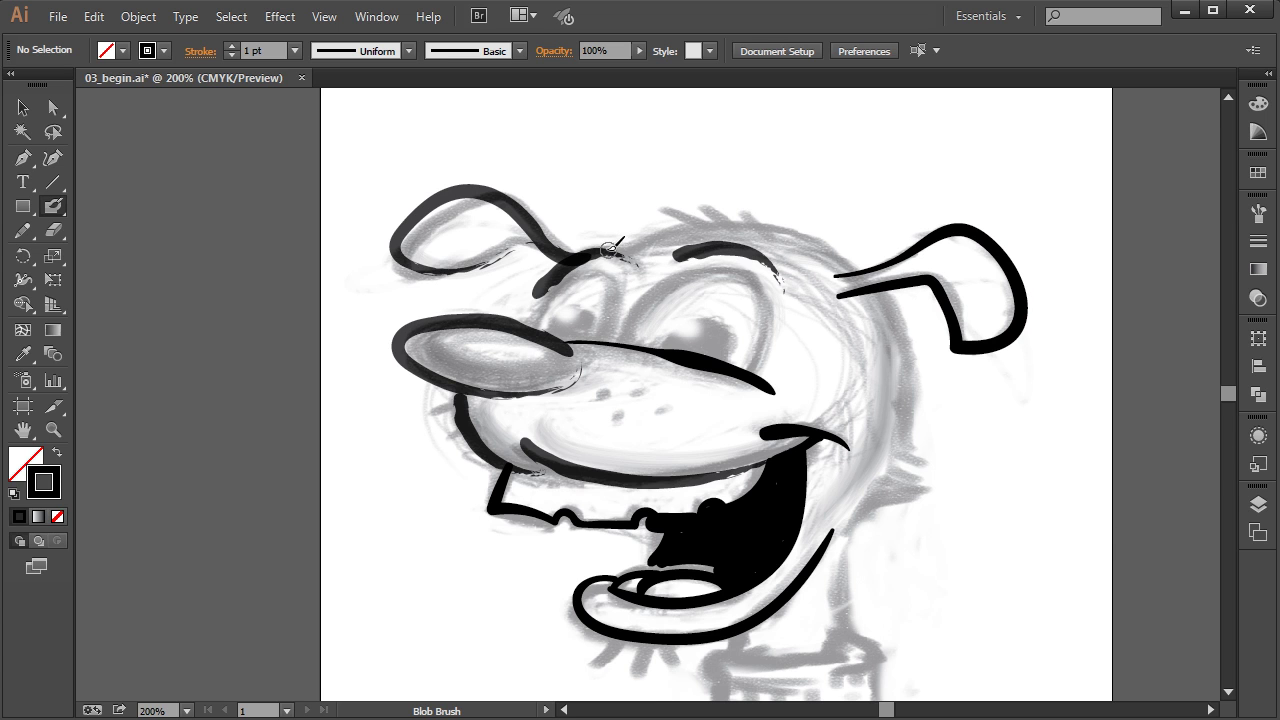
Step: Ink the top and back of the head, the fur spikes behind the jaw, and the neck line
mouse_move(603, 249)
left_mouse_down()
mouse_move(725, 219)
mouse_move(792, 228)
mouse_move(858, 262)
mouse_move(910, 334)
mouse_move(920, 446)
left_mouse_up()
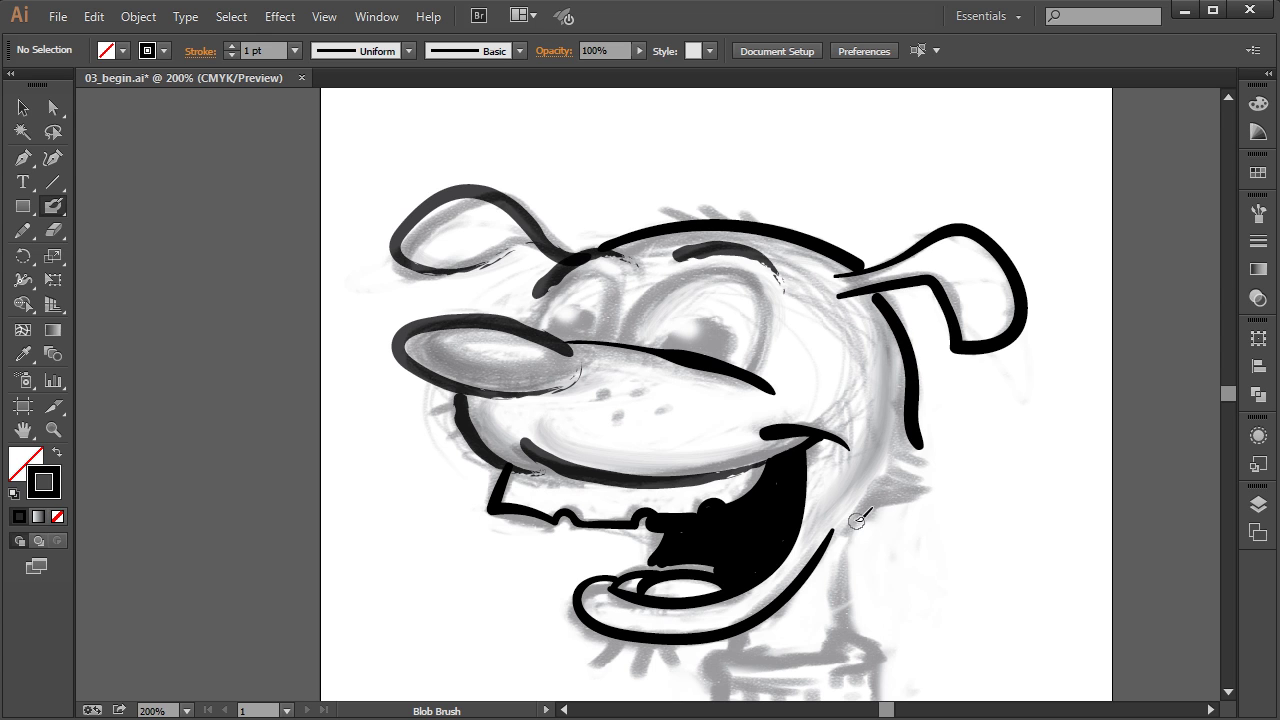
mouse_move(851, 517)
left_mouse_down()
mouse_move(937, 515)
mouse_move(913, 482)
mouse_move(942, 479)
mouse_move(939, 460)
left_mouse_up()
left_click_drag(853, 528, 847, 644)
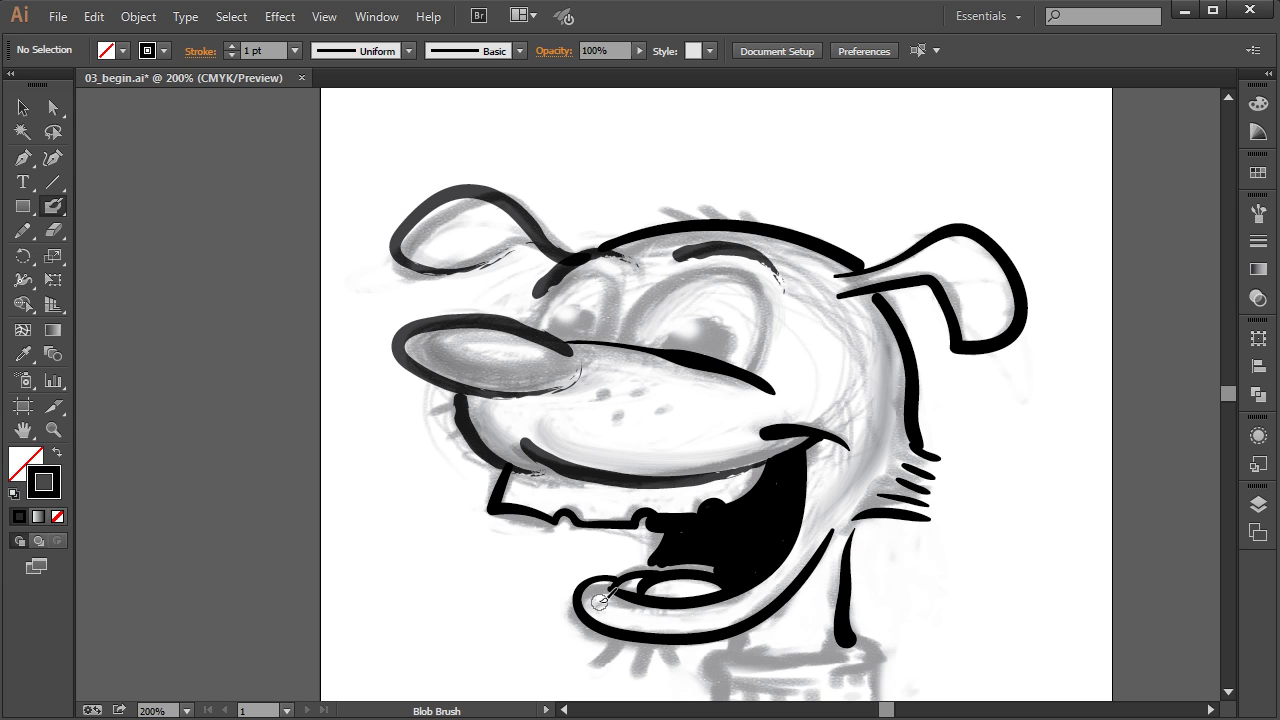
Step: Ink short hair tufts under the chin, whiskers on the front of the muzzle, and small hairs on top of the head
mouse_move(607, 638)
left_mouse_down()
mouse_move(598, 654)
mouse_move(648, 664)
left_mouse_up()
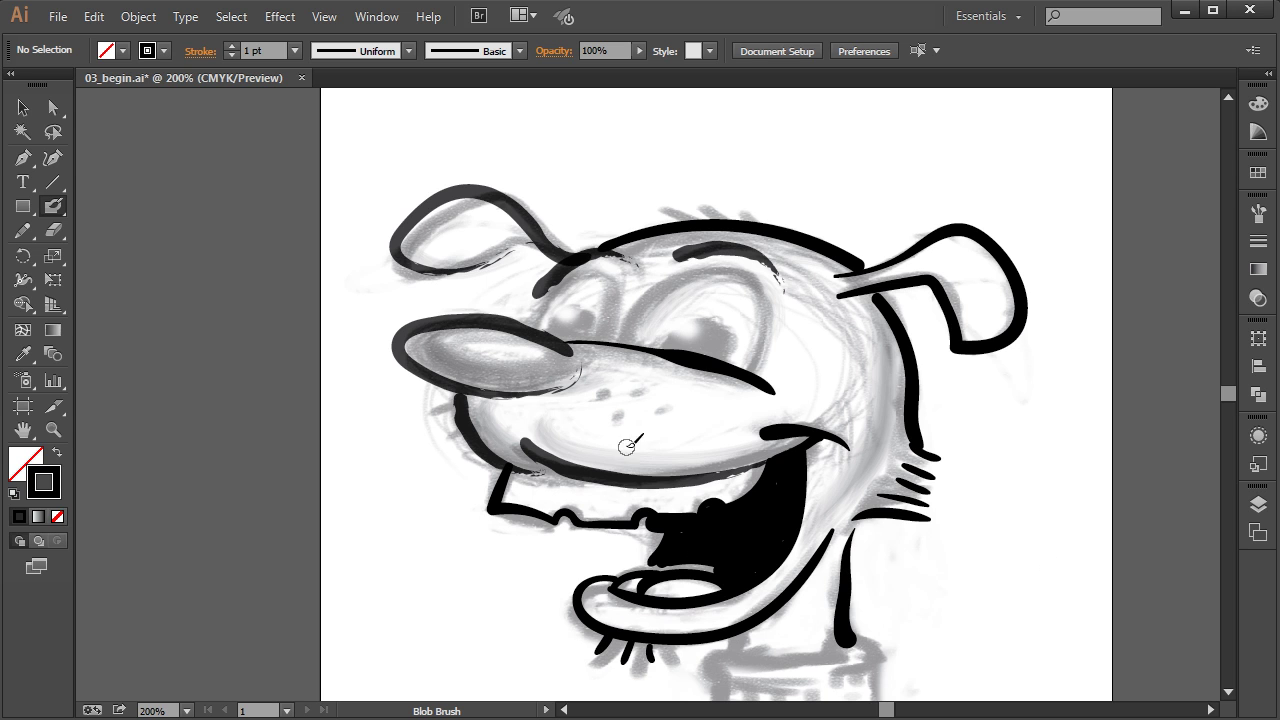
left_click_drag(462, 417, 410, 418)
mouse_move(462, 427)
left_mouse_down()
mouse_move(428, 434)
mouse_move(447, 462)
left_mouse_up()
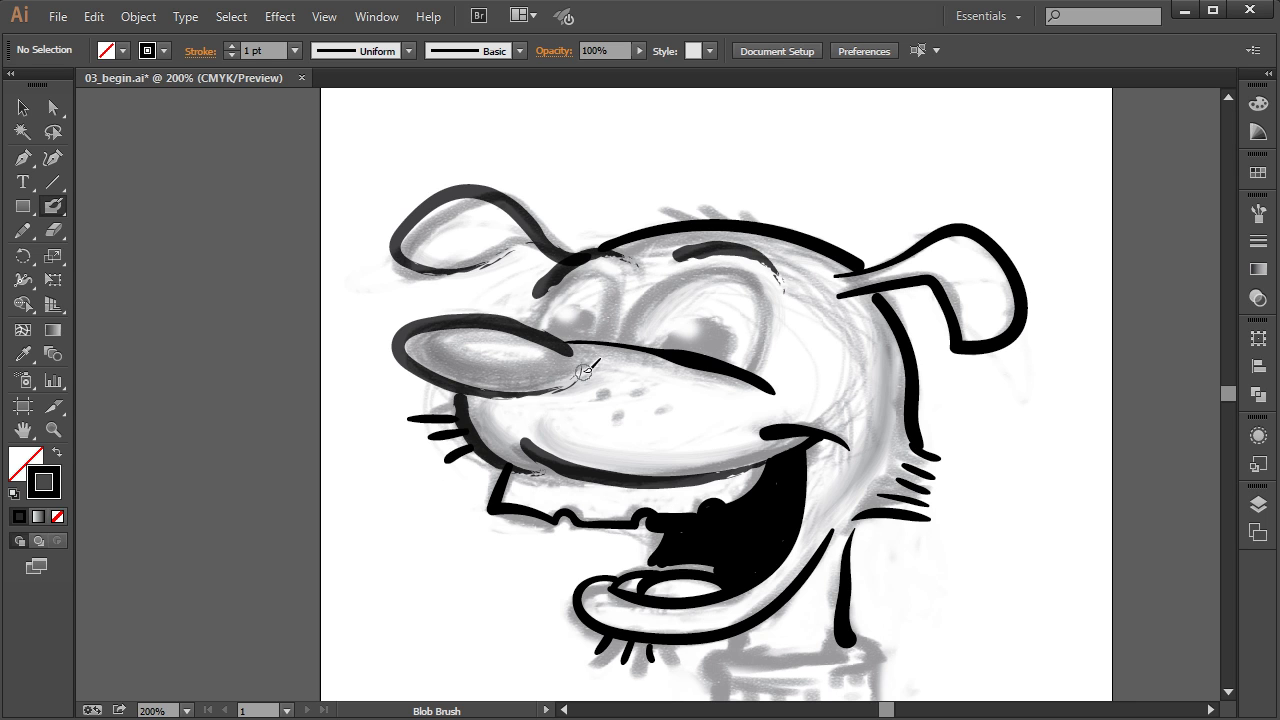
left_click_drag(674, 200, 696, 217)
left_click_drag(700, 204, 740, 218)
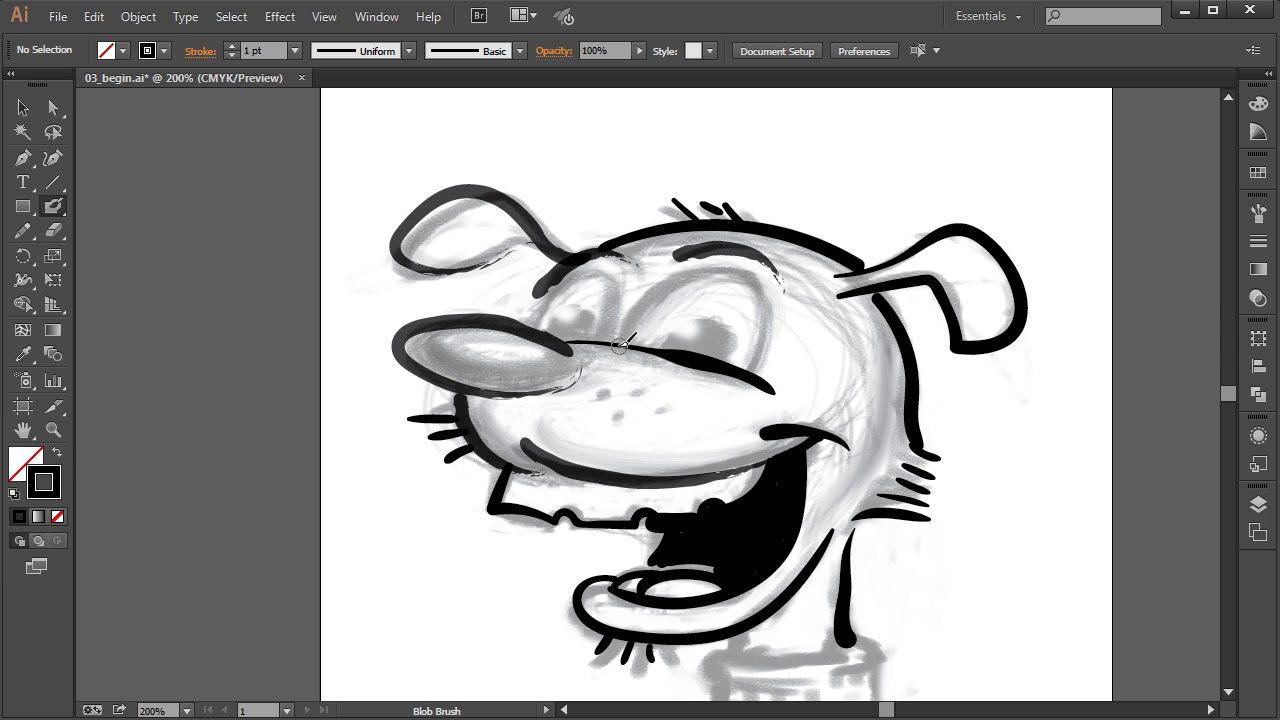
Step: Ink the outlines of both eyes and fill in their pupils in solid black
mouse_move(644, 303)
left_mouse_down()
mouse_move(723, 271)
mouse_move(772, 316)
left_mouse_up()
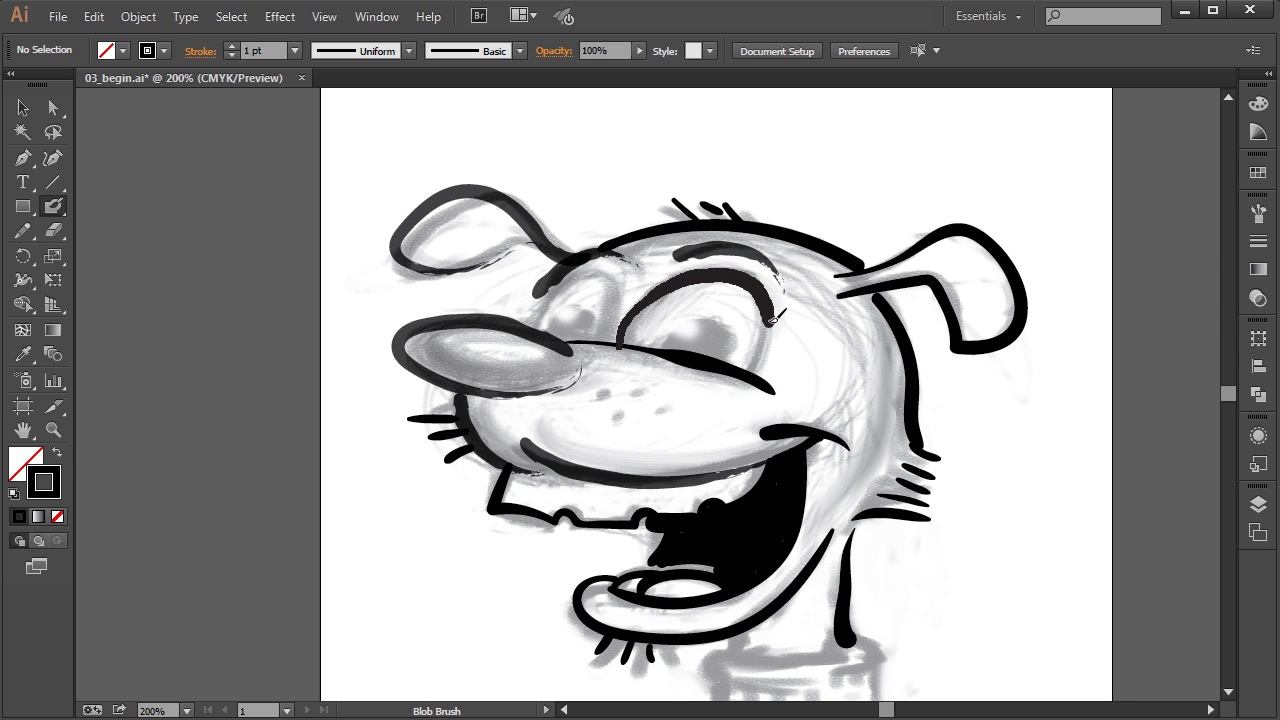
left_click_drag(772, 380, 774, 386)
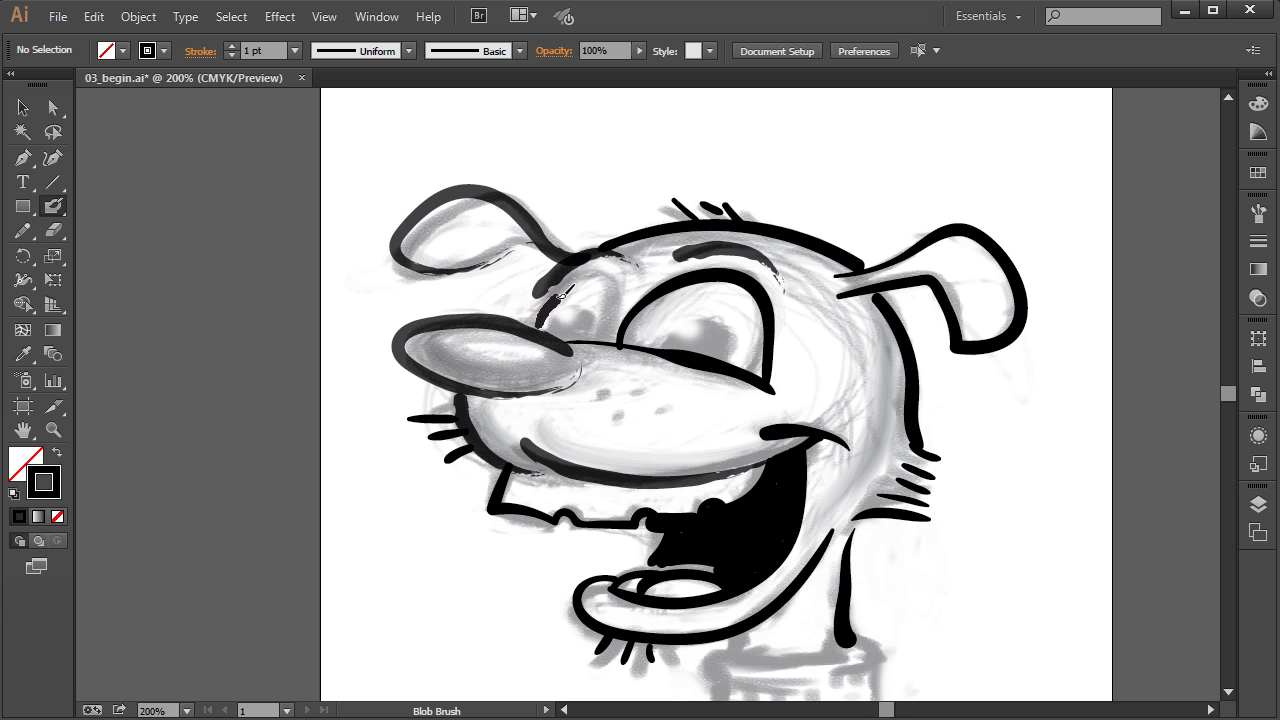
mouse_move(612, 284)
left_mouse_down()
mouse_move(608, 340)
mouse_move(717, 318)
mouse_move(718, 346)
mouse_move(698, 340)
mouse_move(702, 350)
mouse_move(756, 326)
mouse_move(700, 336)
left_mouse_up()
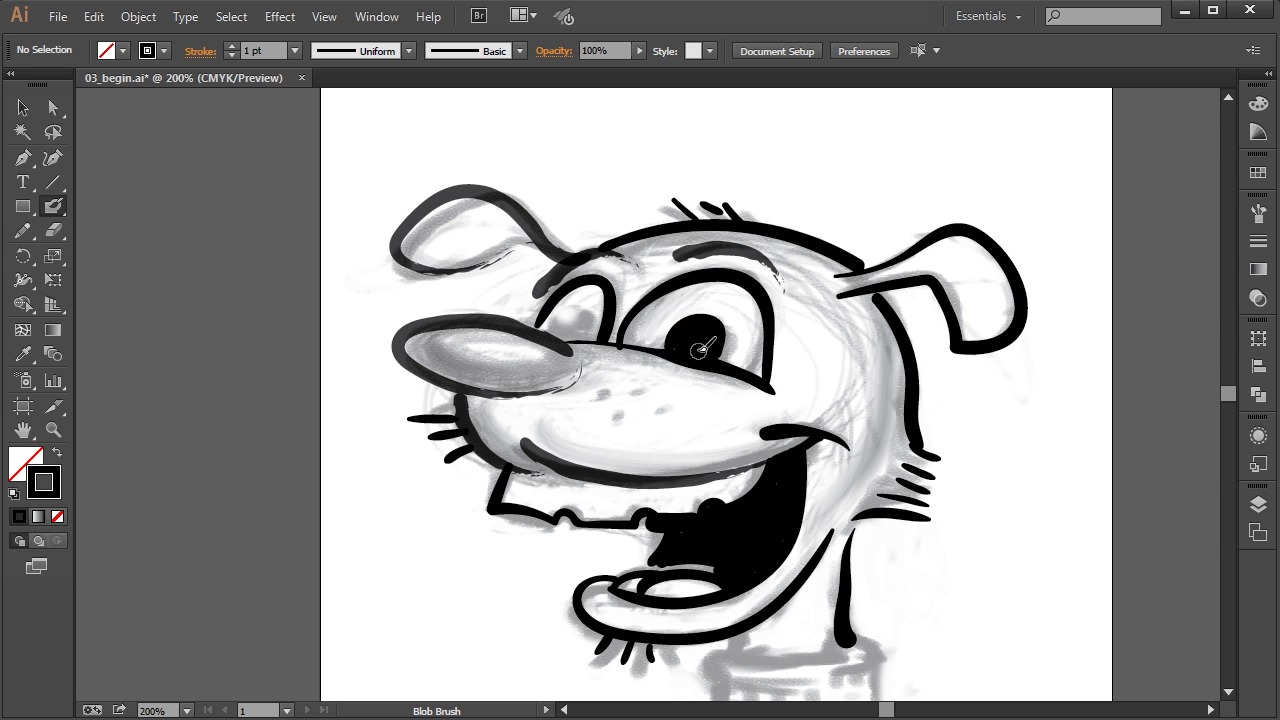
mouse_move(565, 328)
left_mouse_down()
mouse_move(575, 312)
mouse_move(586, 332)
mouse_move(572, 330)
left_mouse_up()
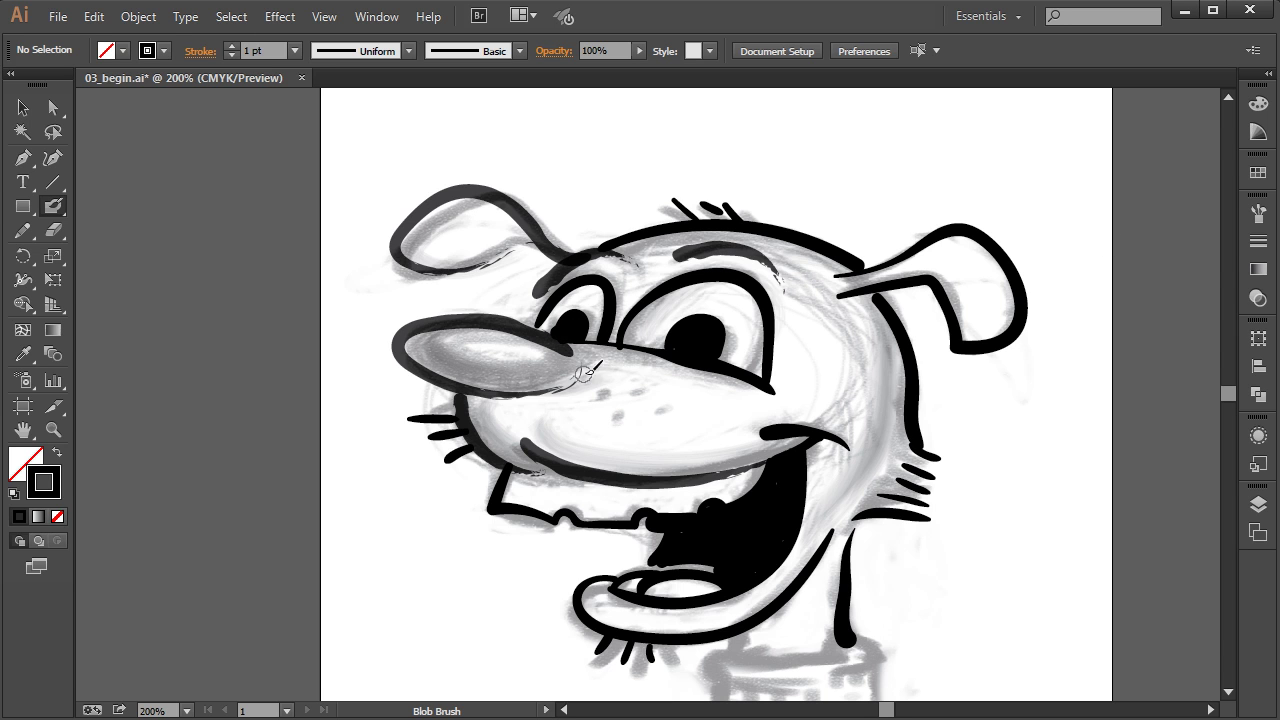
Step: Ink the freckle dots on the muzzle, the base of the neck, the collar ring, and the short side lines below it
left_click(633, 387)
mouse_move(751, 620)
left_mouse_down()
mouse_move(755, 640)
mouse_move(852, 640)
left_mouse_up()
mouse_move(737, 633)
left_mouse_down()
mouse_move(705, 652)
mouse_move(790, 672)
mouse_move(885, 648)
mouse_move(870, 632)
left_mouse_up()
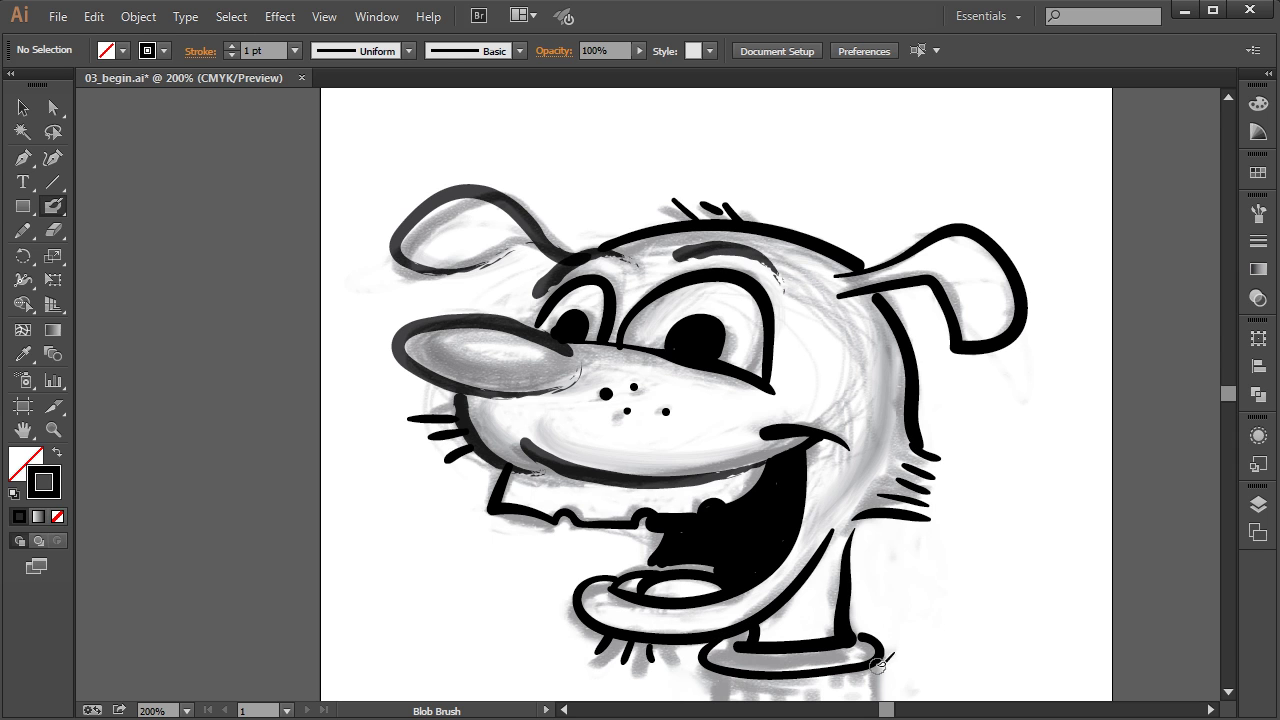
left_click_drag(720, 676, 722, 692)
left_click_drag(858, 674, 860, 690)
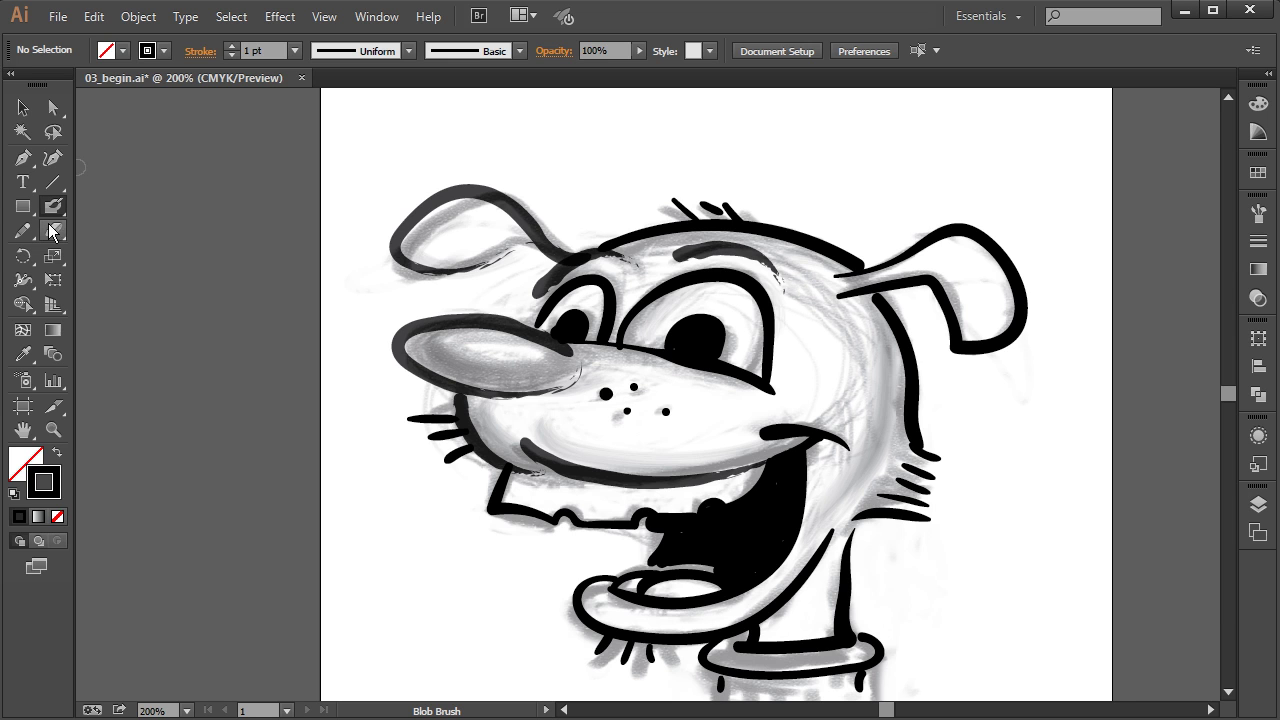
Step: Confirm the Eraser options with size controlled by Pressure, and erase a highlight into each pupil
left_click(53, 236)
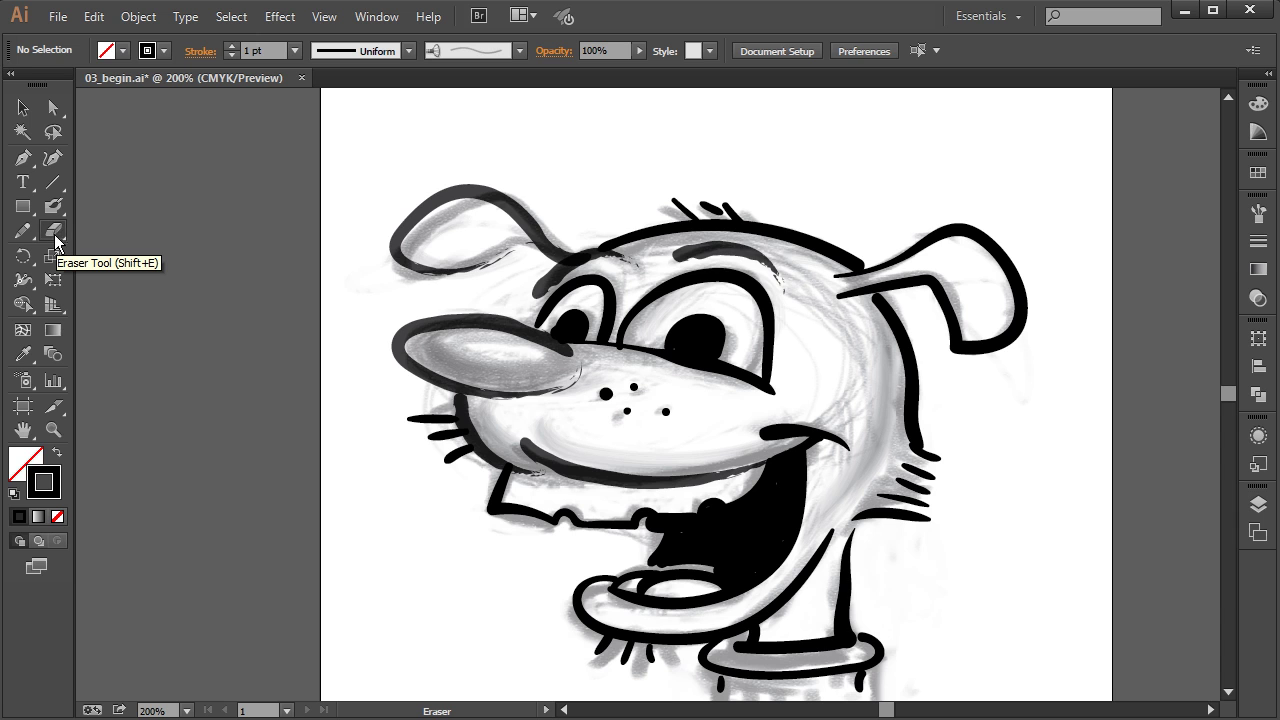
double_click(55, 235)
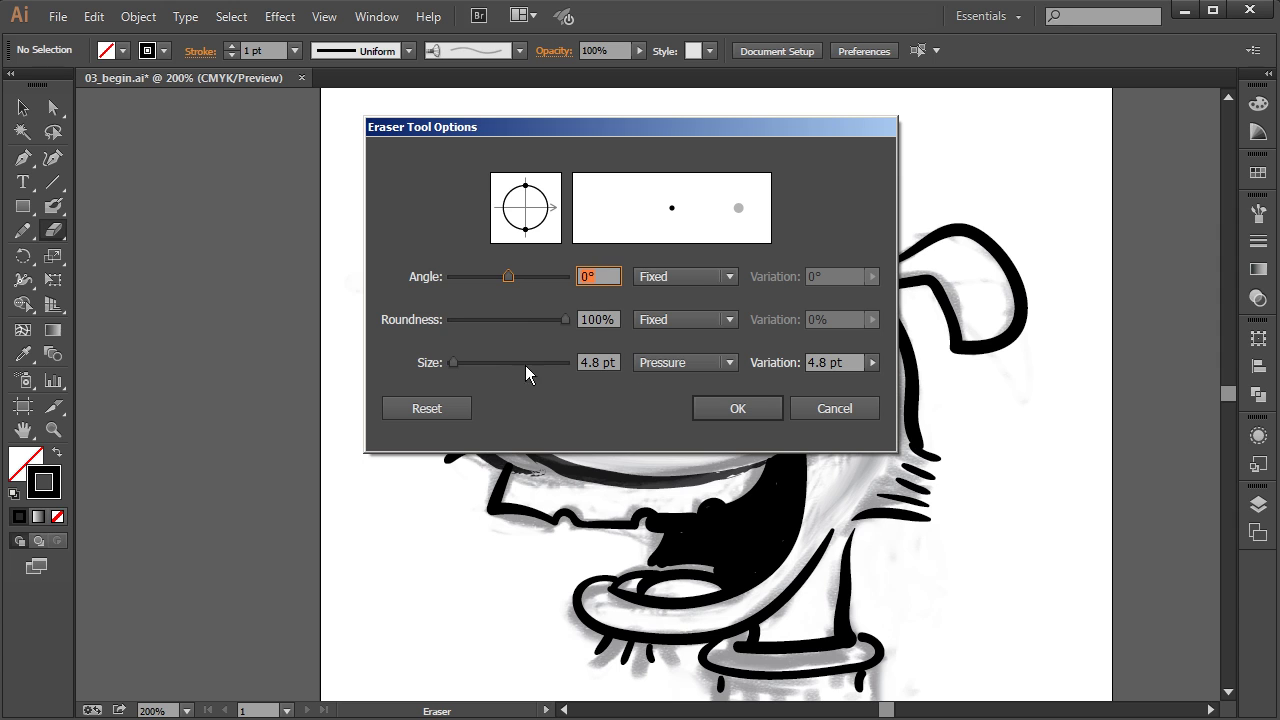
left_click(711, 362)
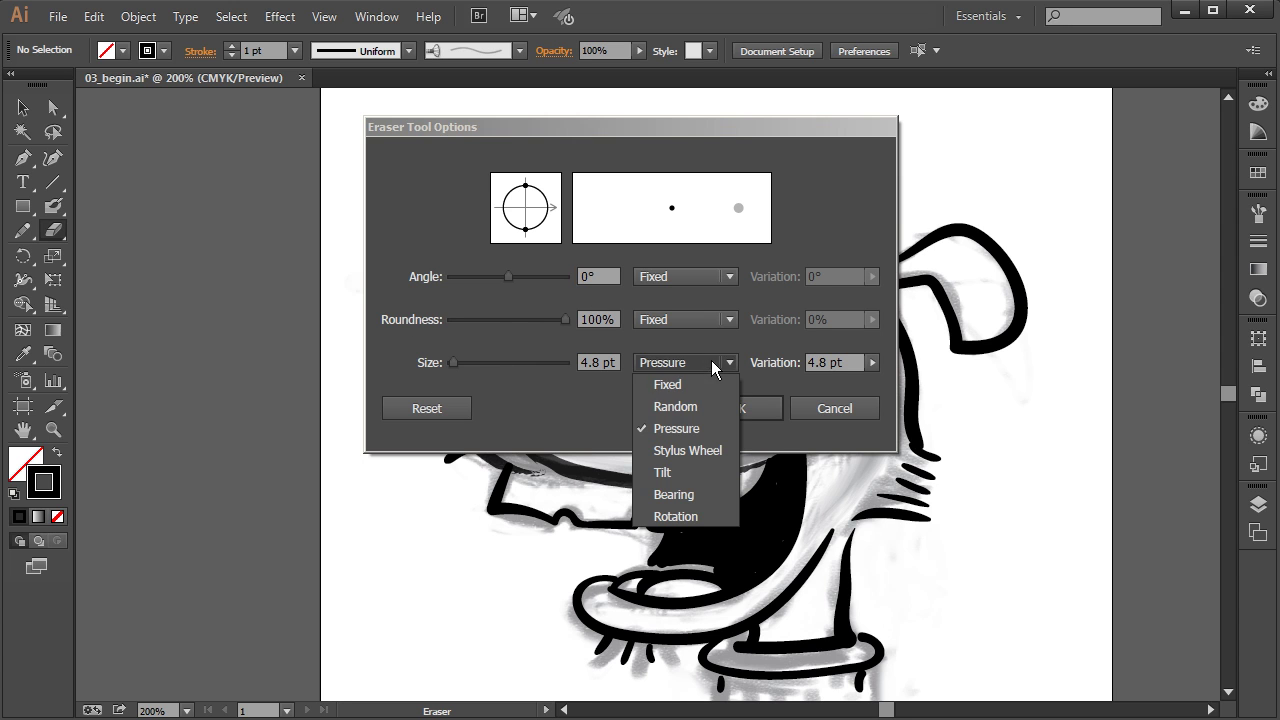
left_click(692, 432)
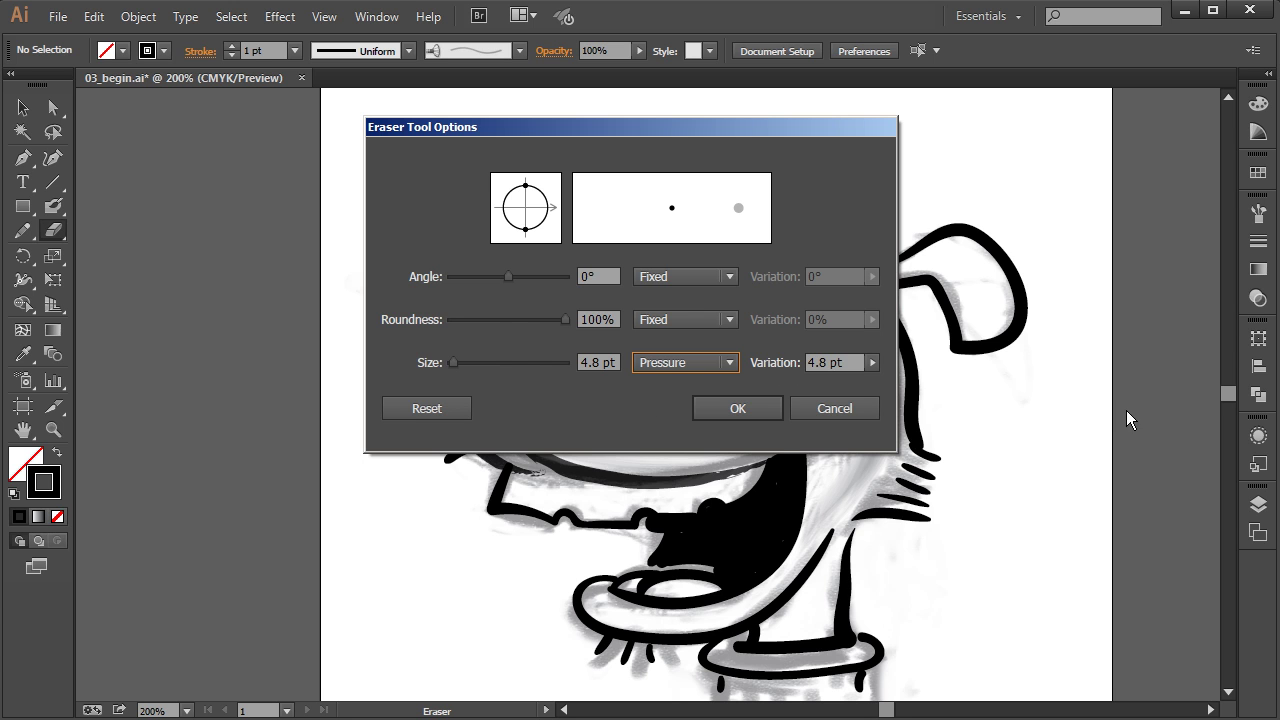
left_click(737, 408)
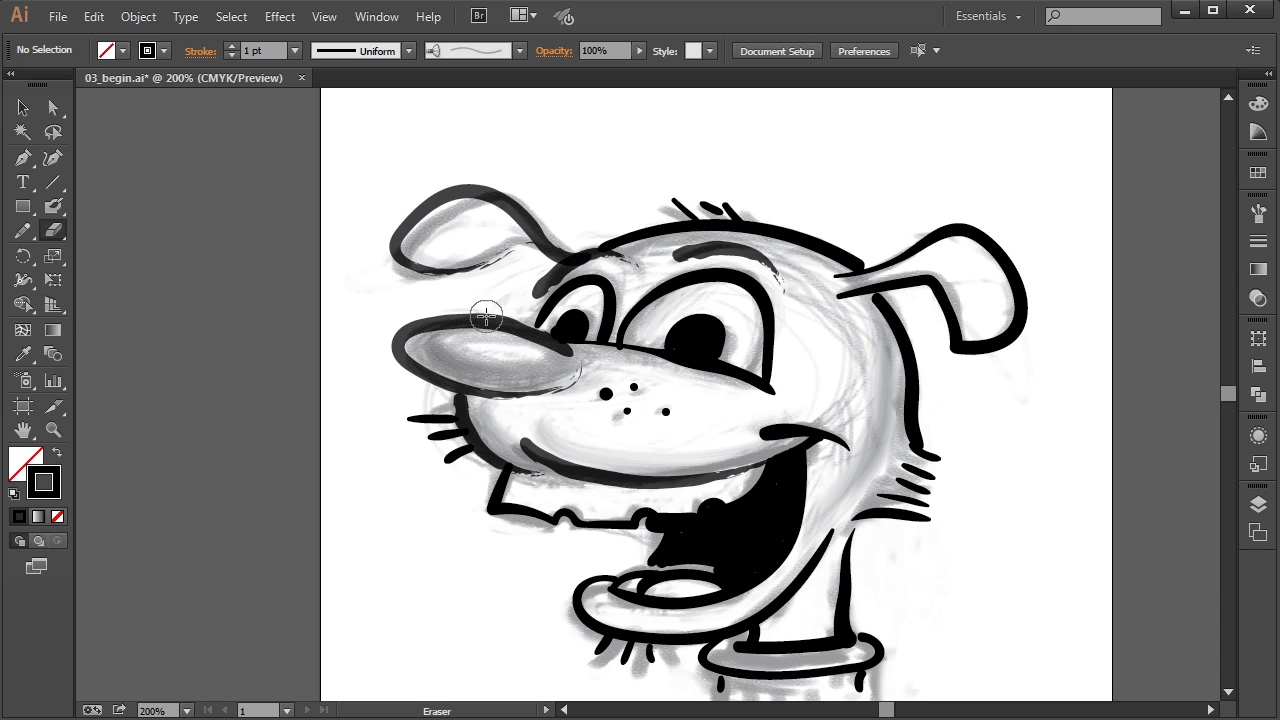
left_click_drag(673, 318, 681, 323)
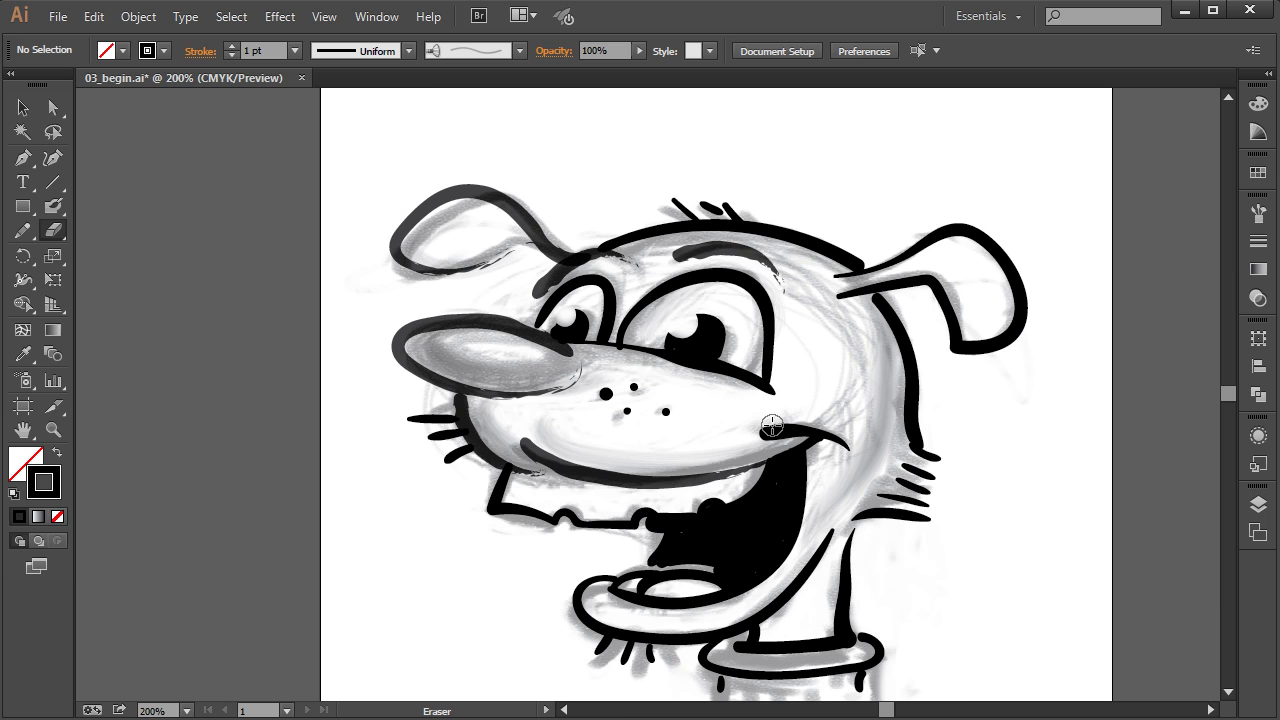
Step: Erase thin, tapered hatch lines out of the black interior of the mouth, undoing the first overly thick stroke
key("ctrl+plus")
left_click_drag(885, 622, 847, 340)
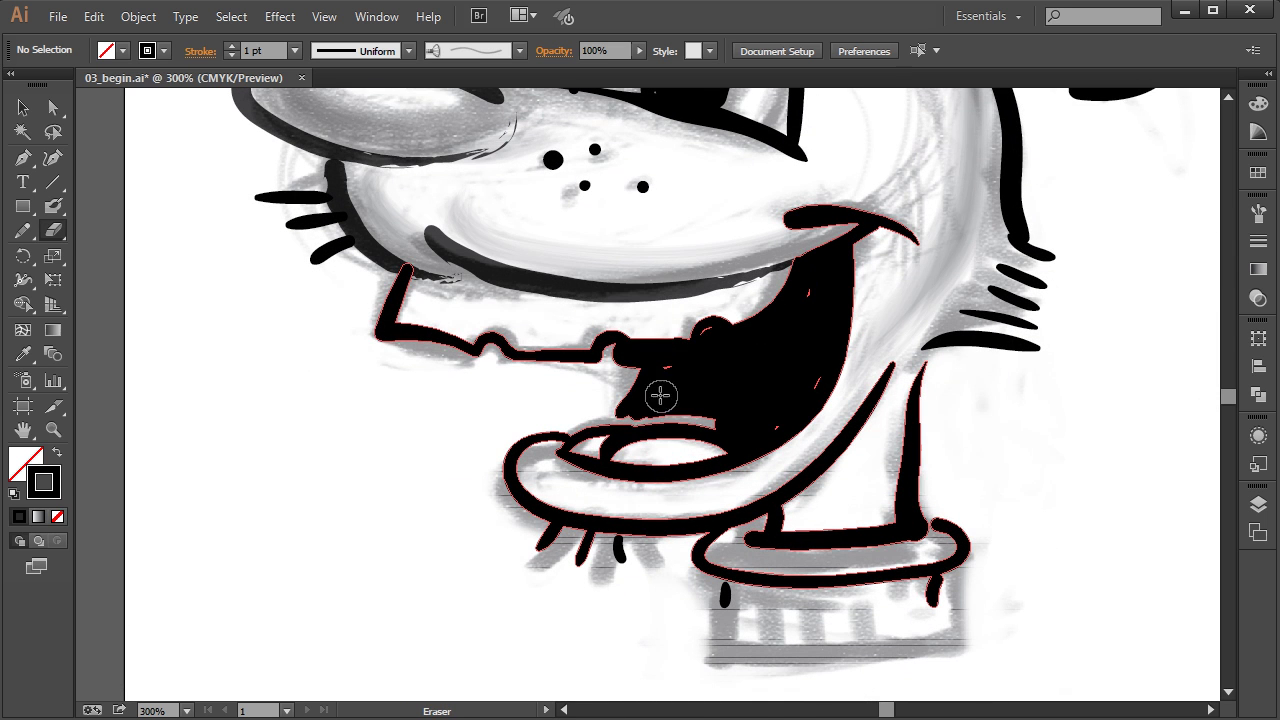
left_click_drag(688, 382, 762, 416)
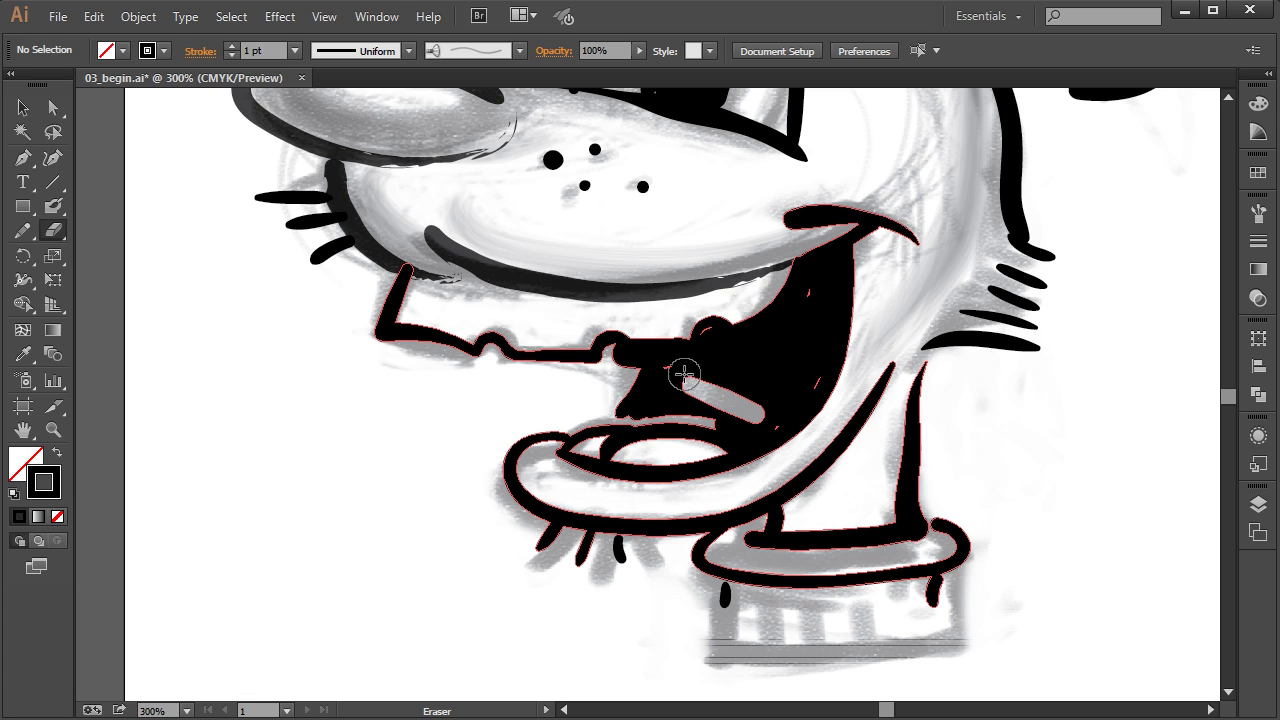
key("ctrl+z")
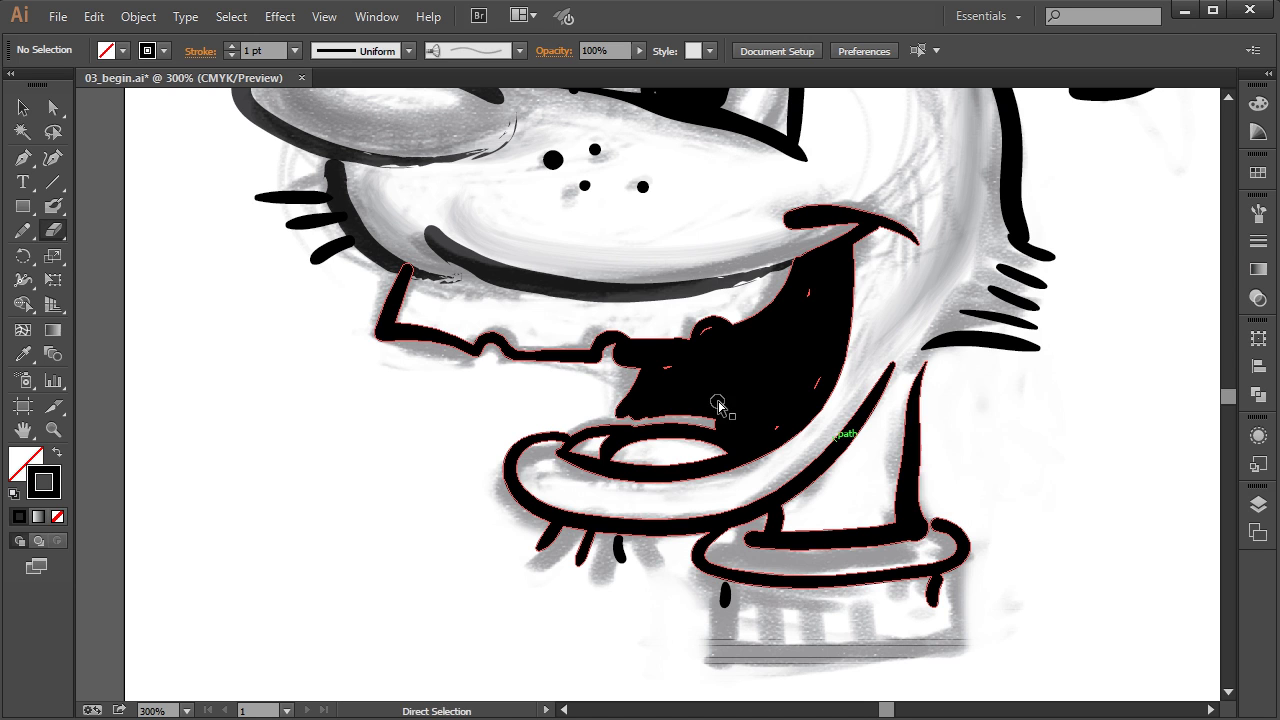
left_click_drag(684, 377, 771, 409)
left_click_drag(700, 366, 799, 406)
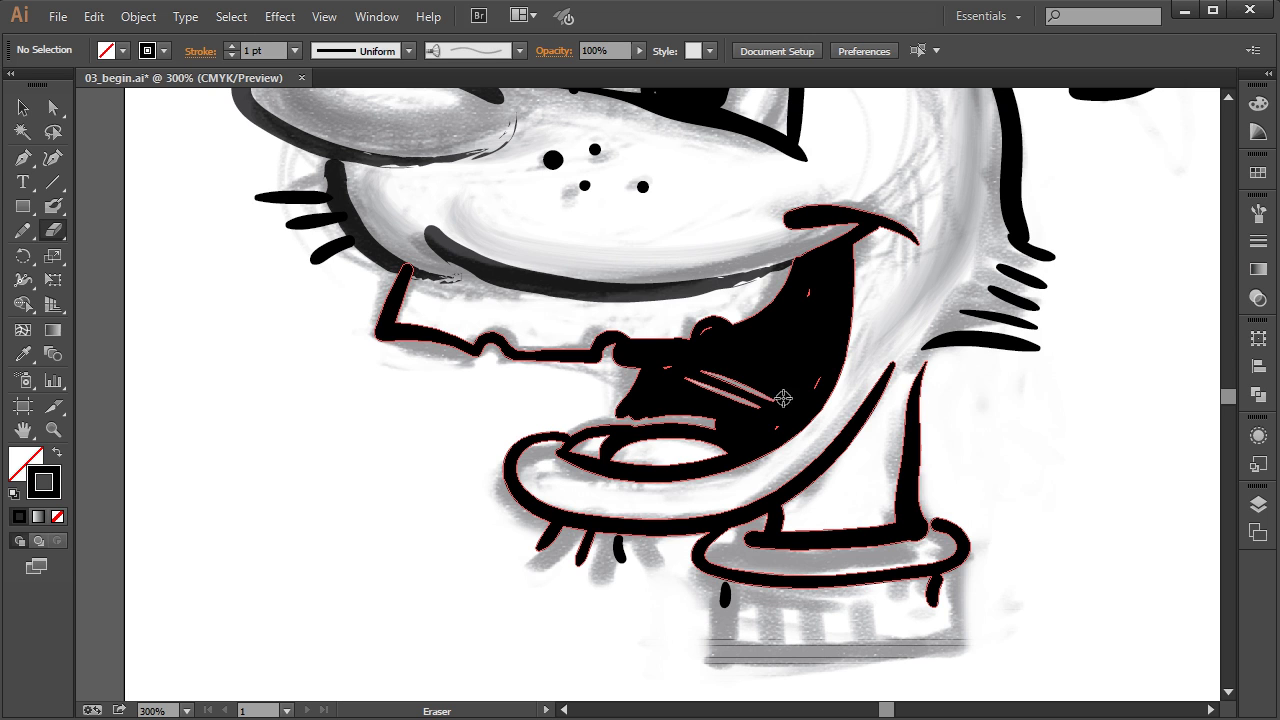
mouse_move(723, 367)
left_mouse_down()
mouse_move(792, 398)
mouse_move(812, 380)
mouse_move(771, 350)
mouse_move(822, 366)
mouse_move(822, 332)
left_mouse_up()
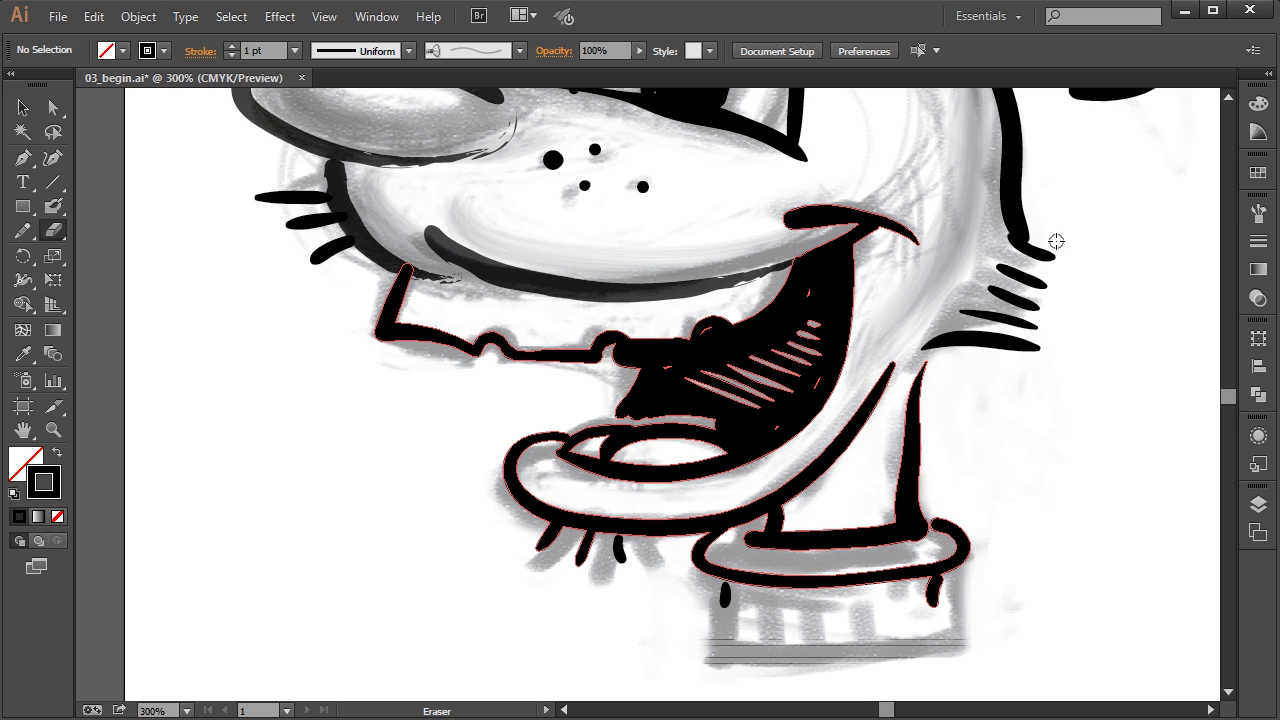
key("ctrl+minus")
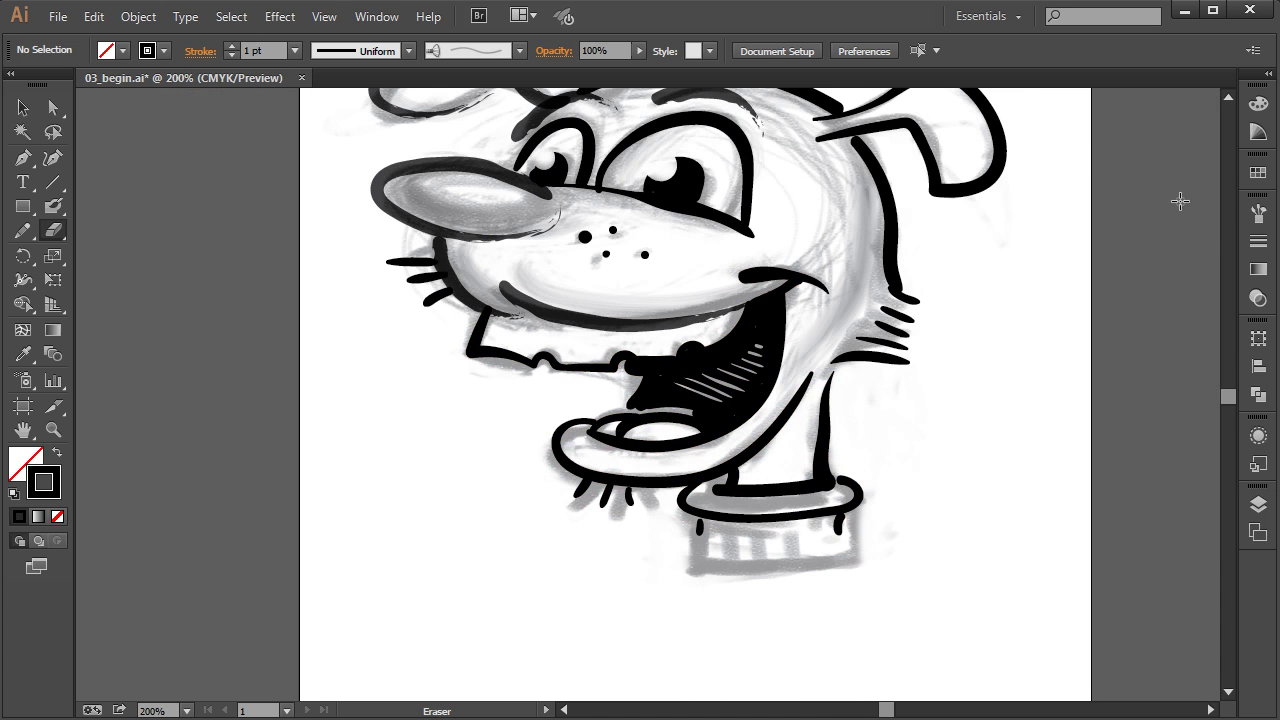
Step: Paint a solid black band directly beneath the collar ring with the Blob Brush
left_click_drag(812, 313, 852, 452)
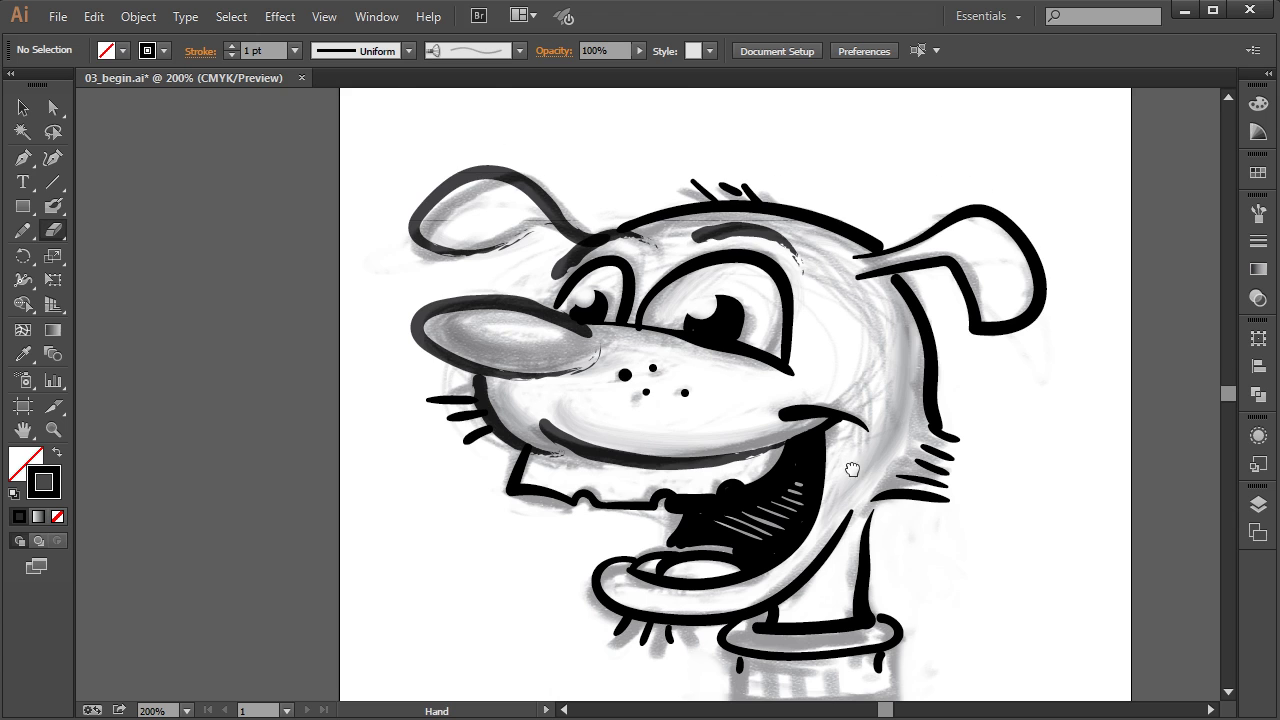
left_click_drag(857, 473, 747, 339)
left_click(57, 207)
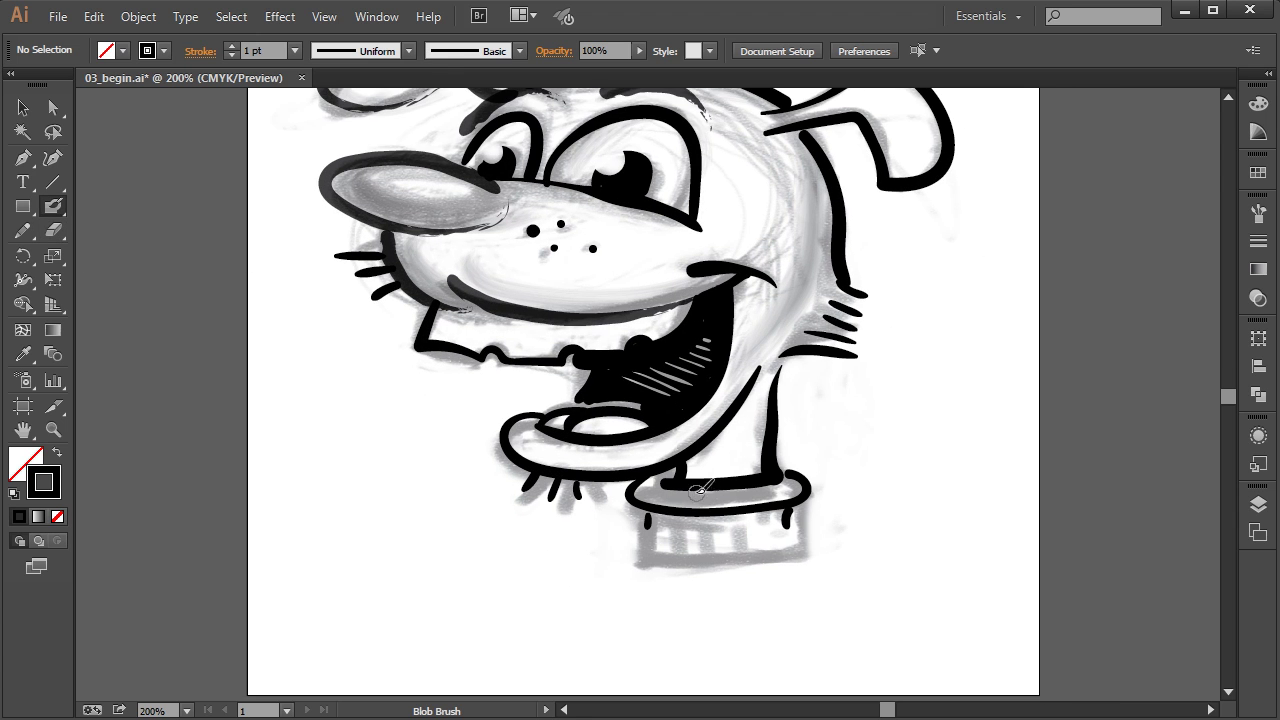
mouse_move(655, 527)
left_mouse_down()
mouse_move(777, 532)
mouse_move(787, 520)
mouse_move(661, 514)
mouse_move(766, 524)
mouse_move(662, 516)
mouse_move(707, 512)
left_mouse_up()
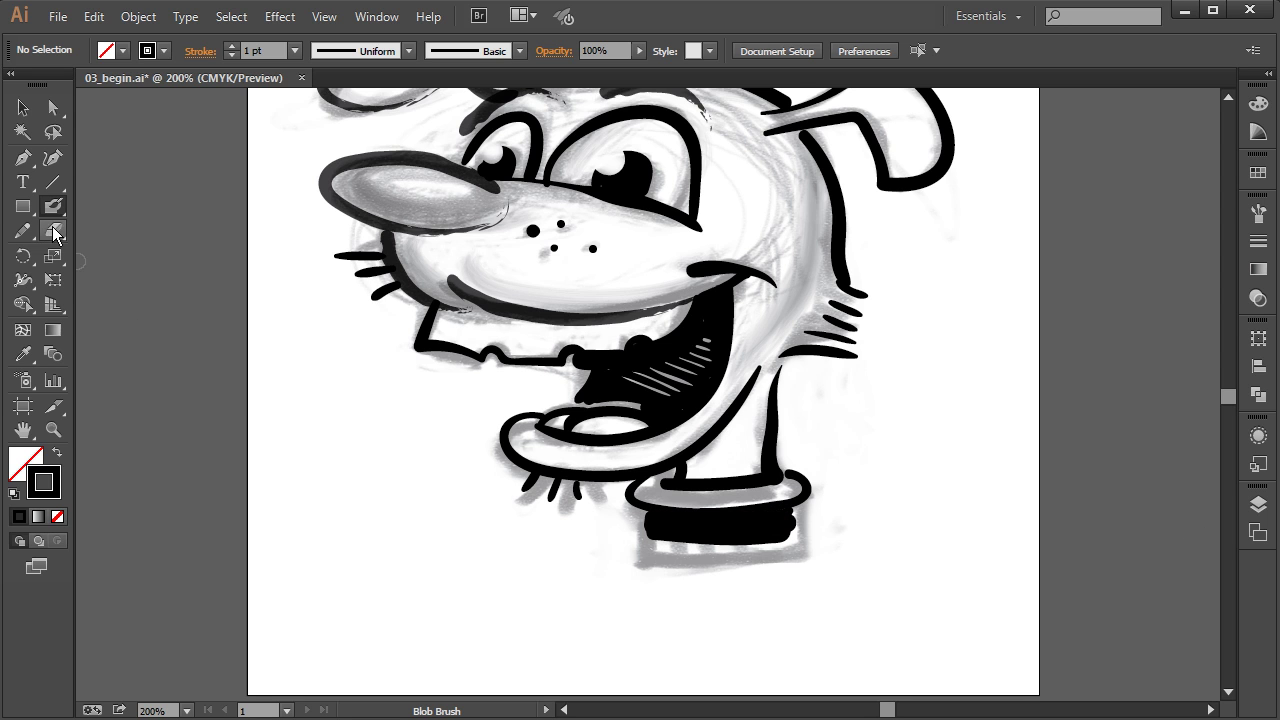
Step: Erase diagonal hatch lines across the whole black band beneath the collar
left_click(55, 231)
mouse_move(648, 540)
left_mouse_down()
mouse_move(684, 504)
mouse_move(656, 552)
mouse_move(707, 518)
mouse_move(690, 556)
mouse_move(752, 512)
left_mouse_up()
mouse_move(744, 544)
left_mouse_down()
mouse_move(772, 512)
mouse_move(792, 514)
left_mouse_up()
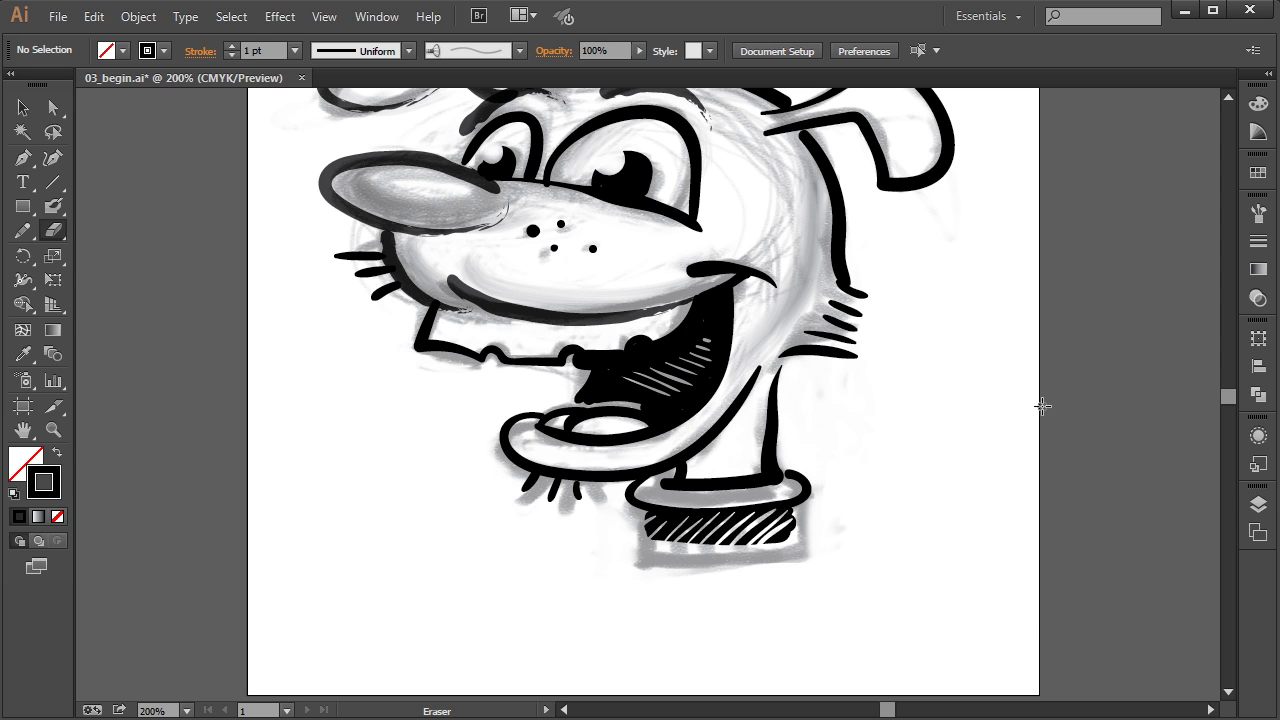
Step: Hide the pencil sketch layer so that only the inked artwork is displayed
left_click_drag(894, 431, 926, 517)
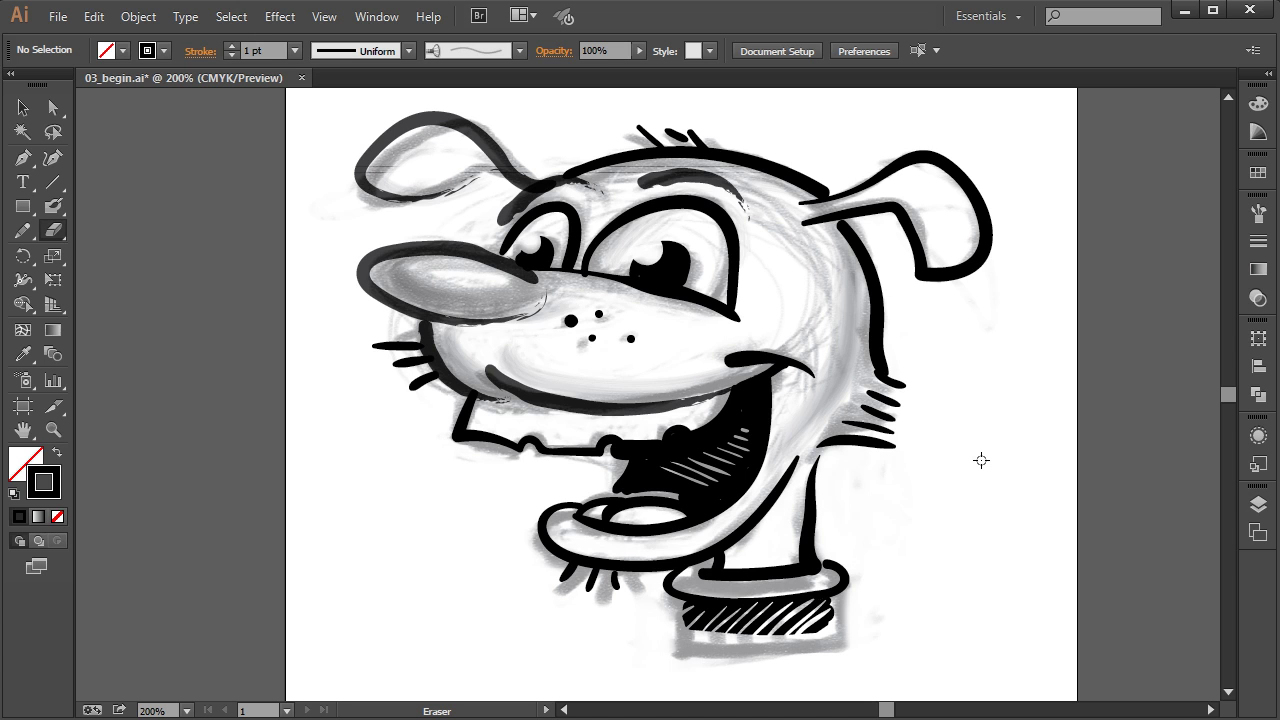
left_click(1258, 504)
left_click(1013, 537)
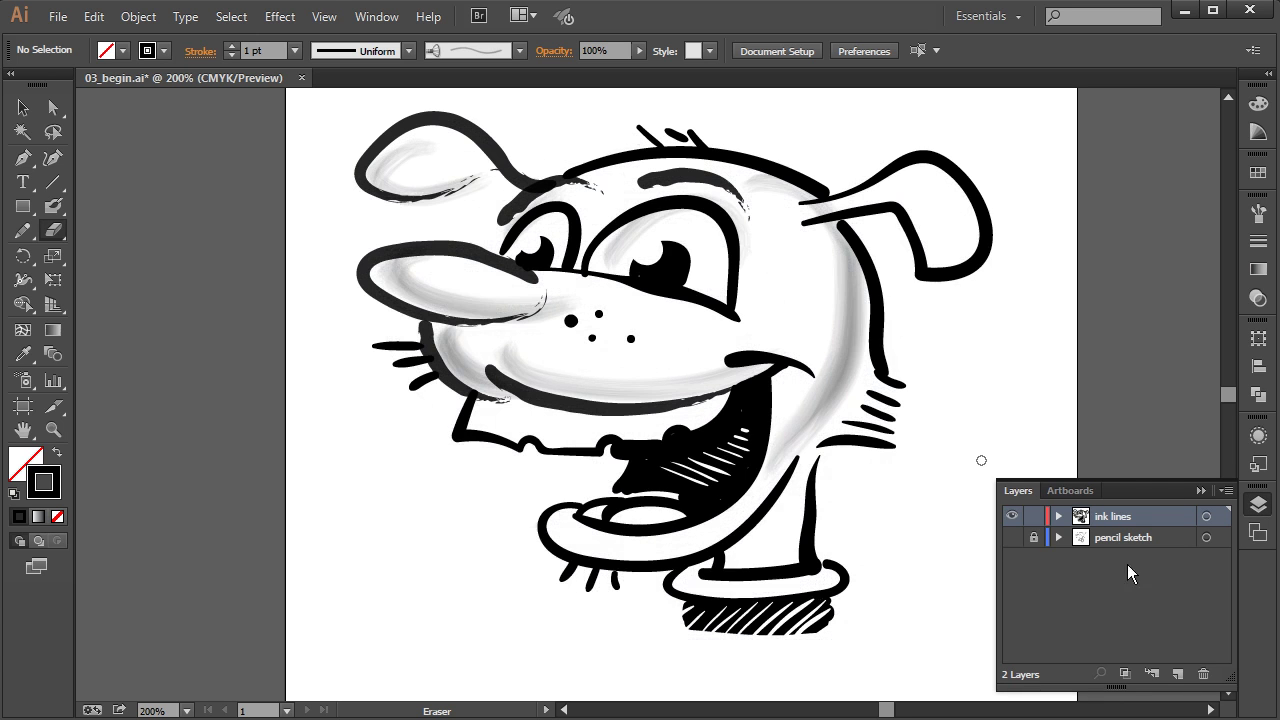